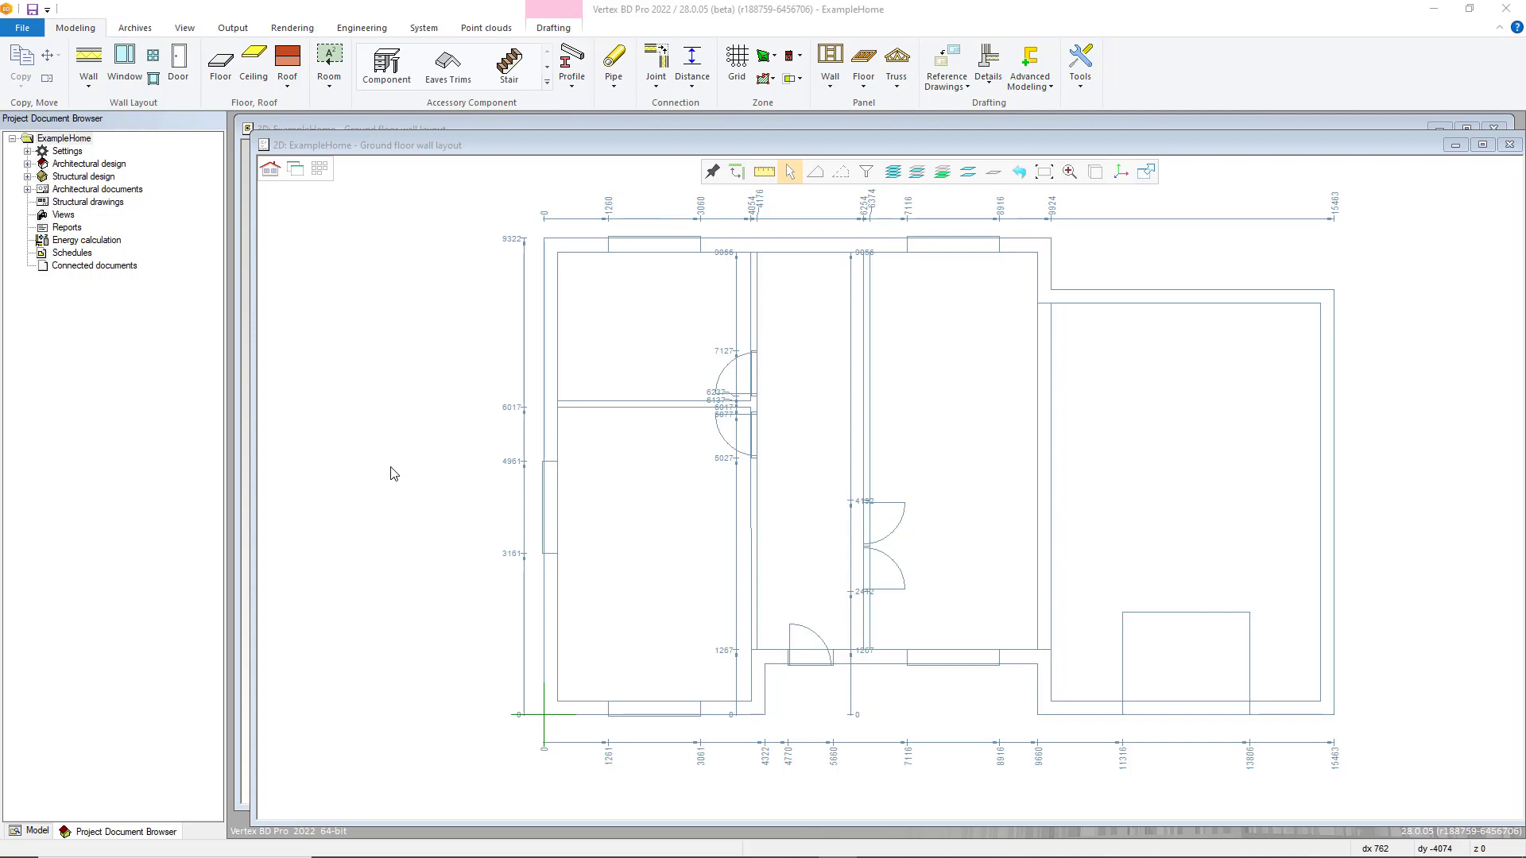
Step: Start Insert Wall from the drawing's right-click menu and move the wall type window lower
{"action": "right_click", "coordinate": [365, 368]}
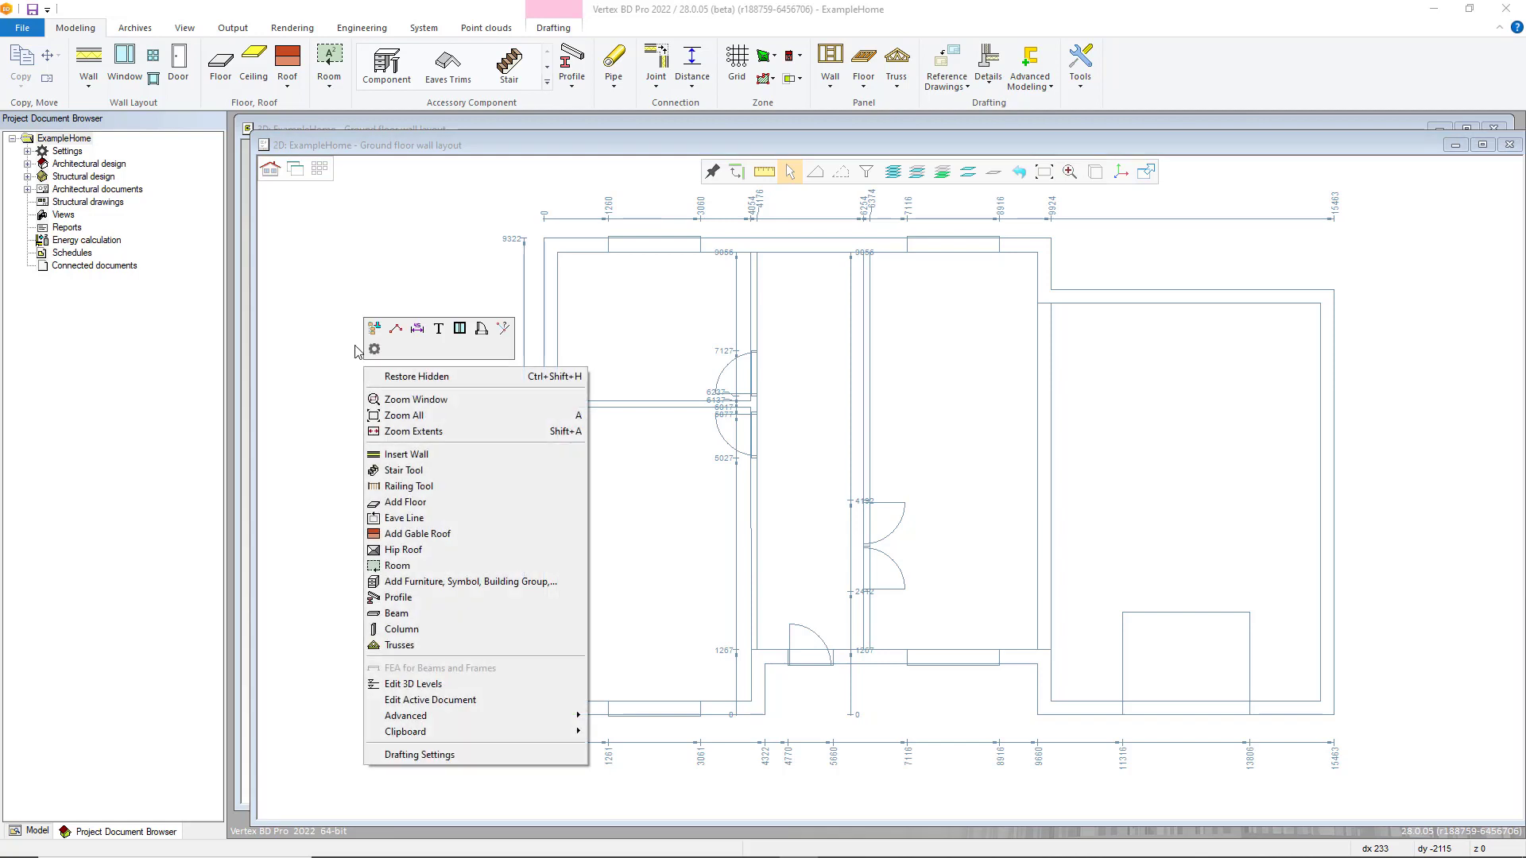
{"action": "left_click", "coordinate": [423, 457]}
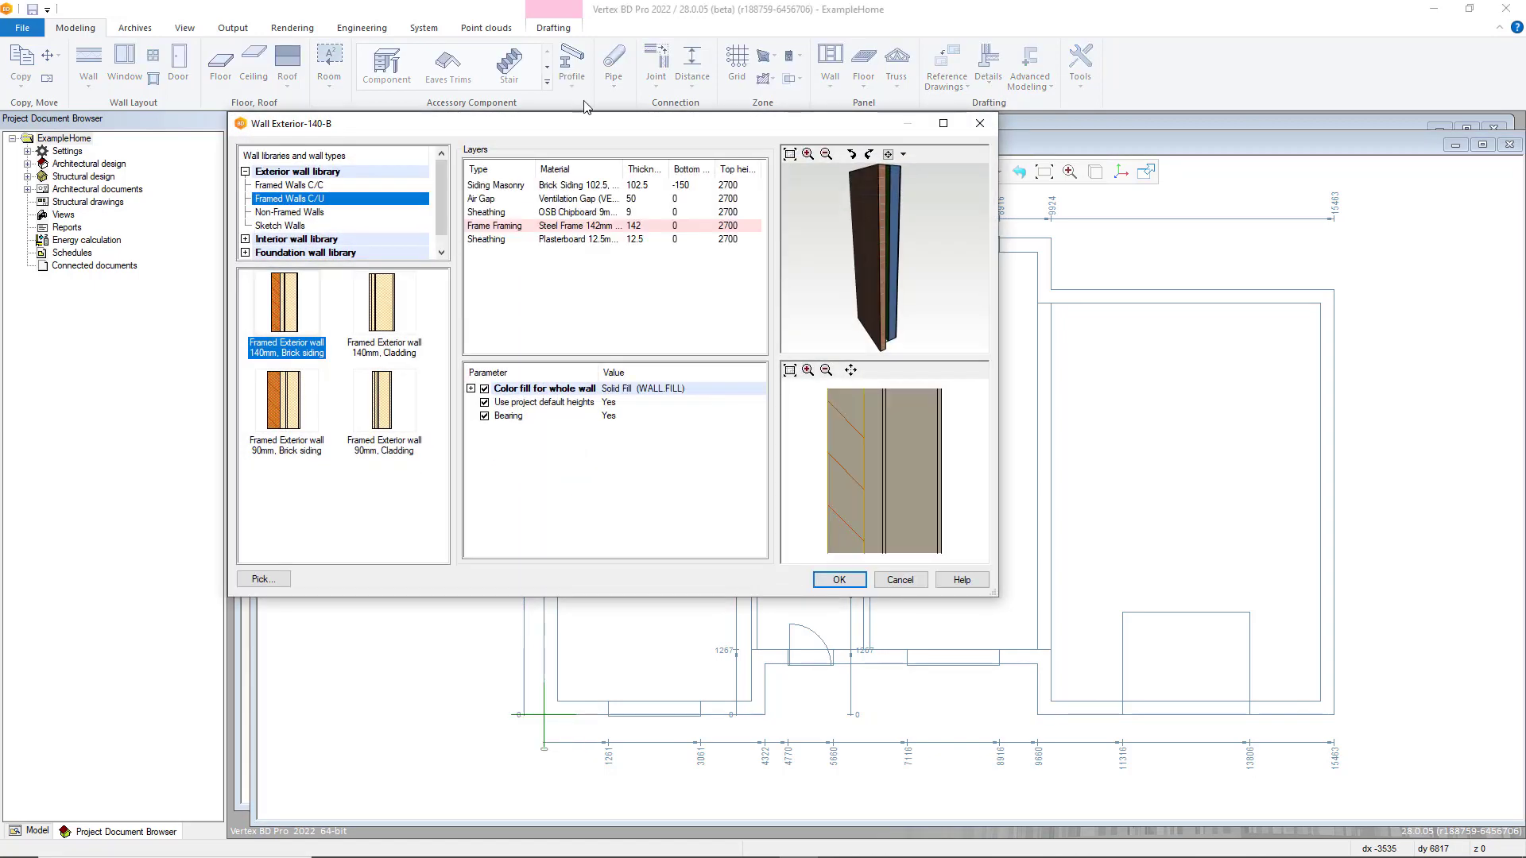
{"action": "left_click_drag", "start_coordinate": [567, 133], "coordinate": [674, 290]}
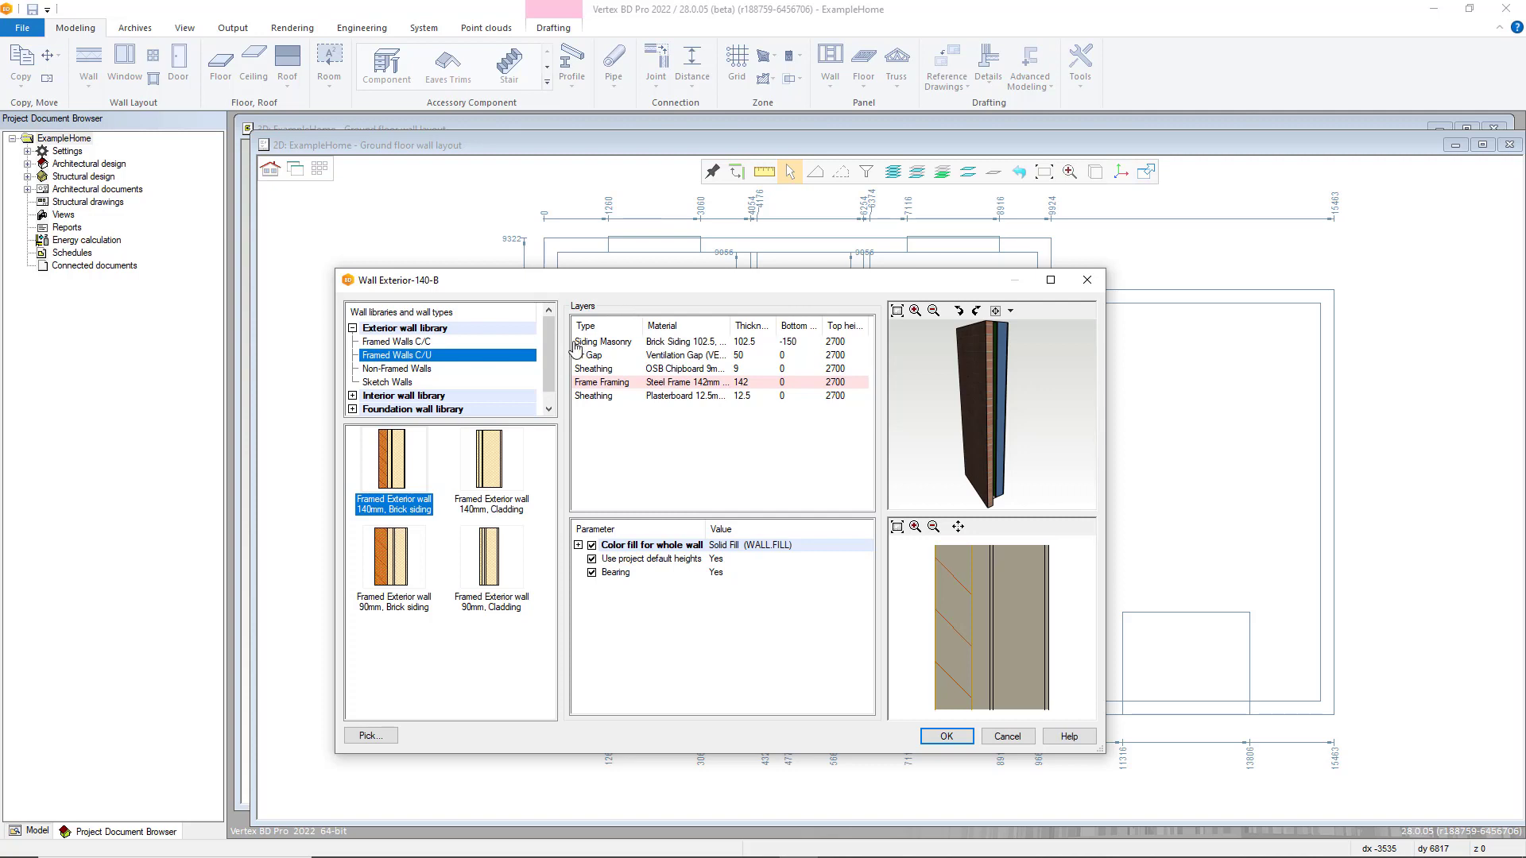
Step: Browse the wall libraries through interior and exterior C/C types to exterior Framed Walls C/U
{"action": "scroll", "coordinate": [551, 370], "scroll_direction": "down", "scroll_amount": 1}
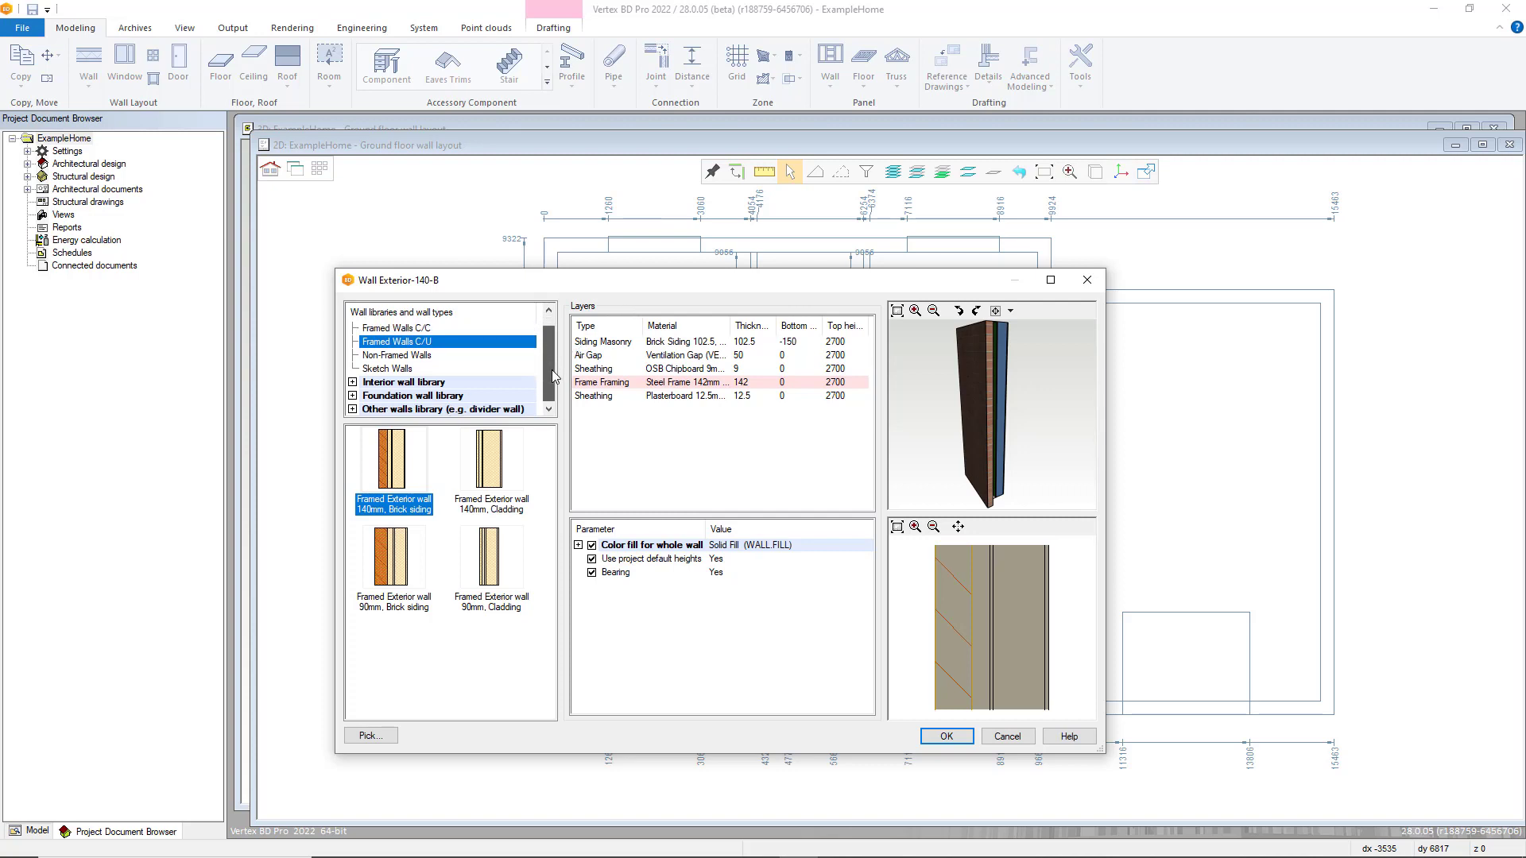
{"action": "double_click", "coordinate": [363, 383]}
{"action": "scroll", "coordinate": [549, 364], "scroll_direction": "down", "scroll_amount": 1}
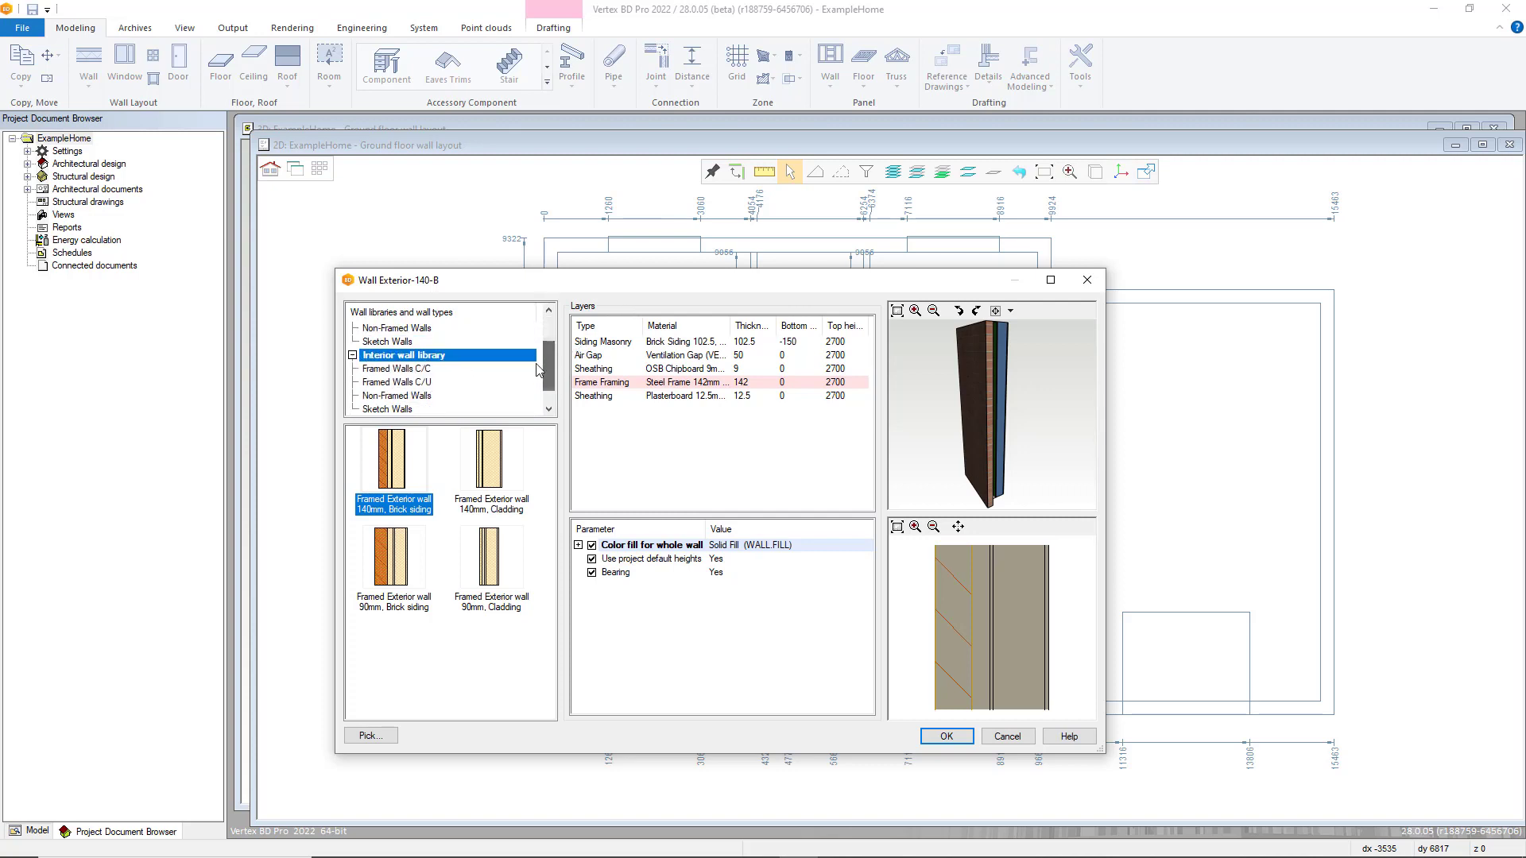
{"action": "key", "text": "Down"}
{"action": "scroll", "coordinate": [551, 373], "scroll_direction": "up", "scroll_amount": 1}
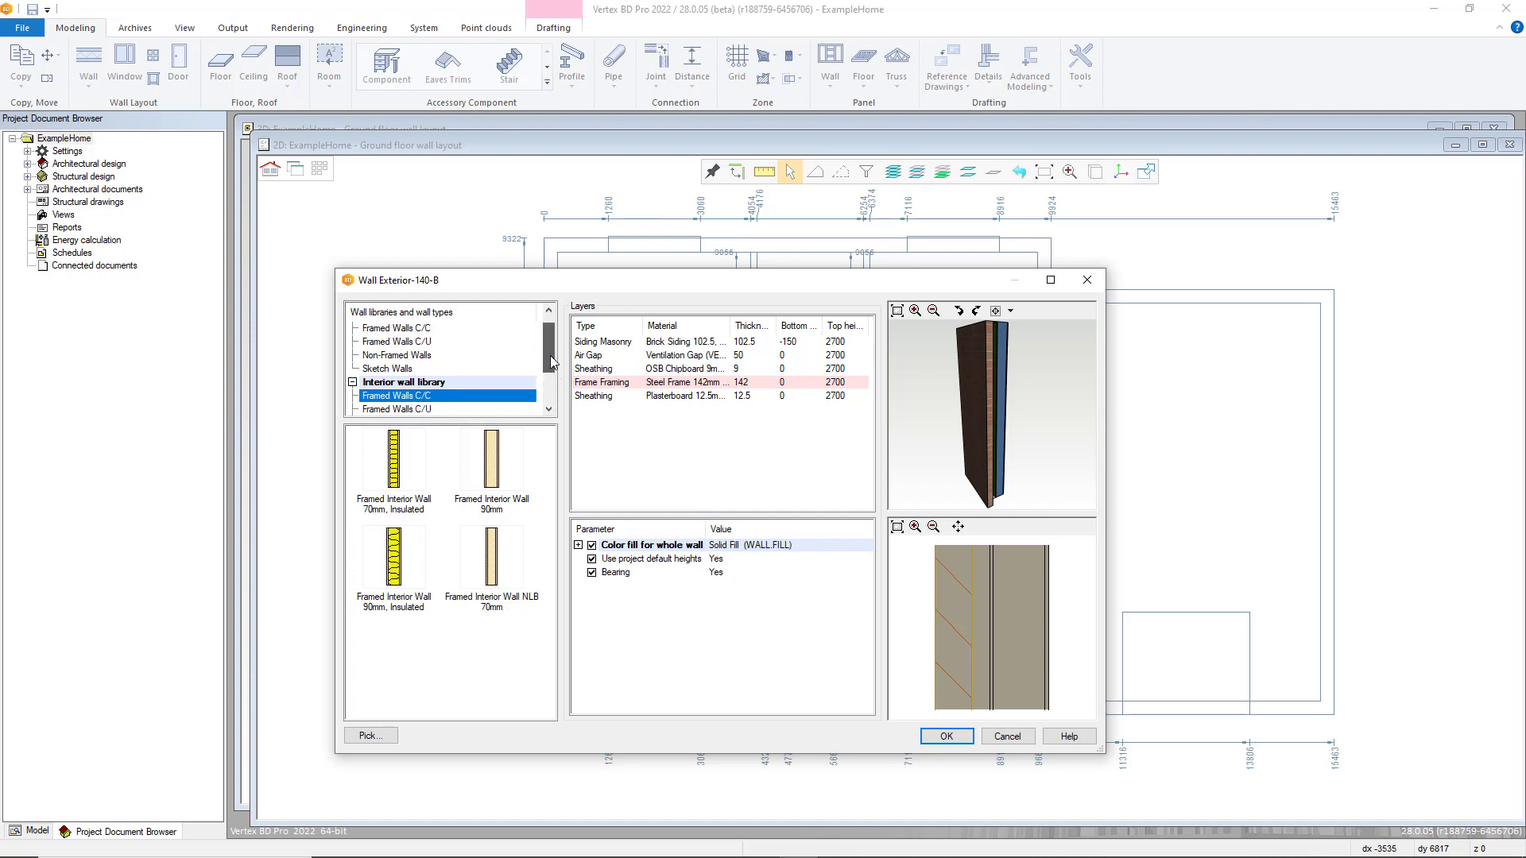
{"action": "left_click", "coordinate": [429, 329]}
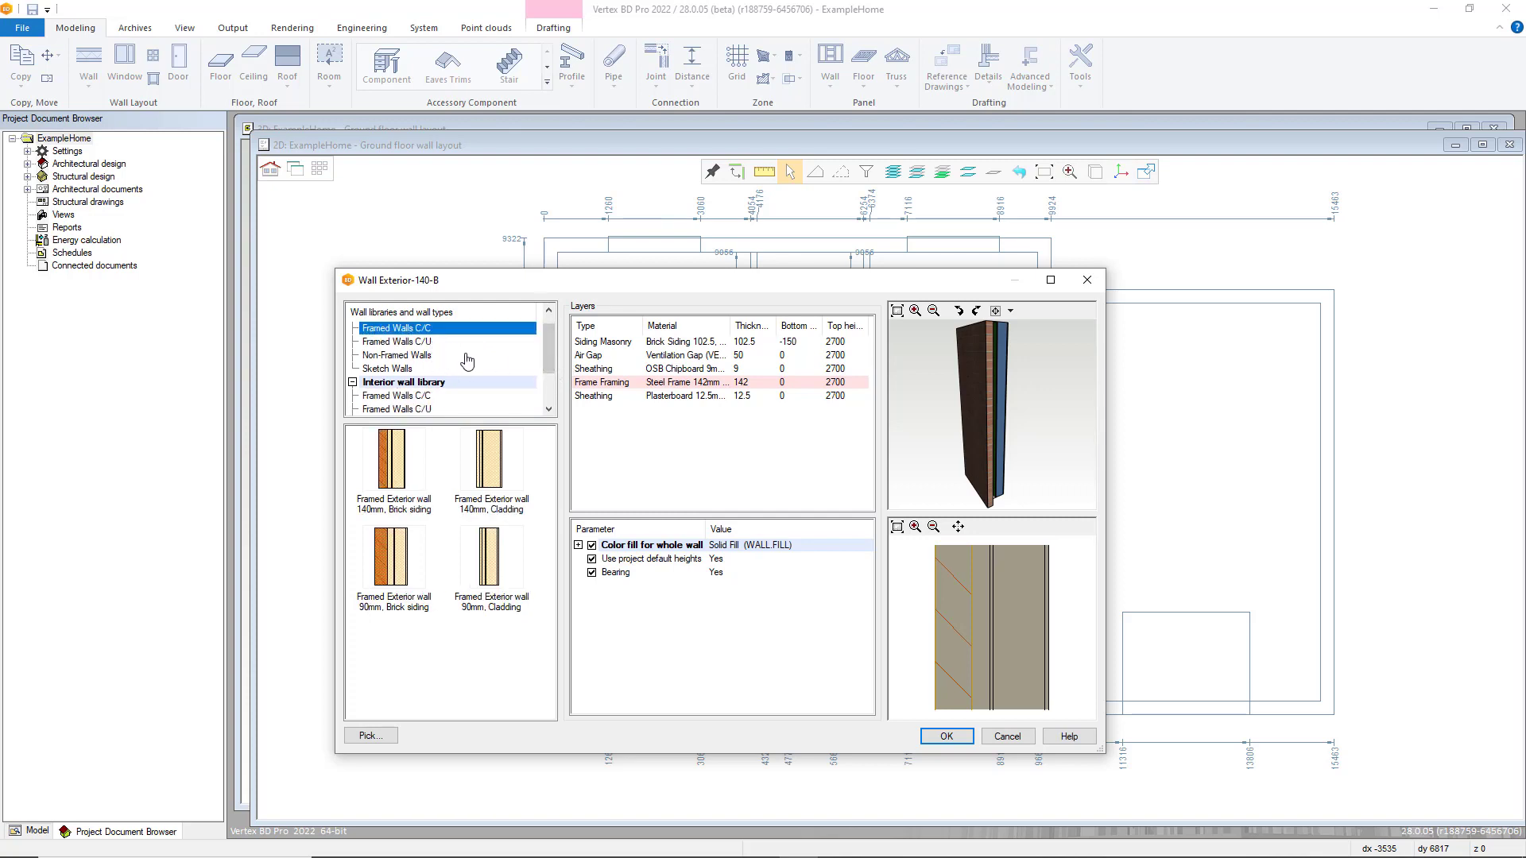
{"action": "scroll", "coordinate": [552, 355], "scroll_direction": "up", "scroll_amount": 1}
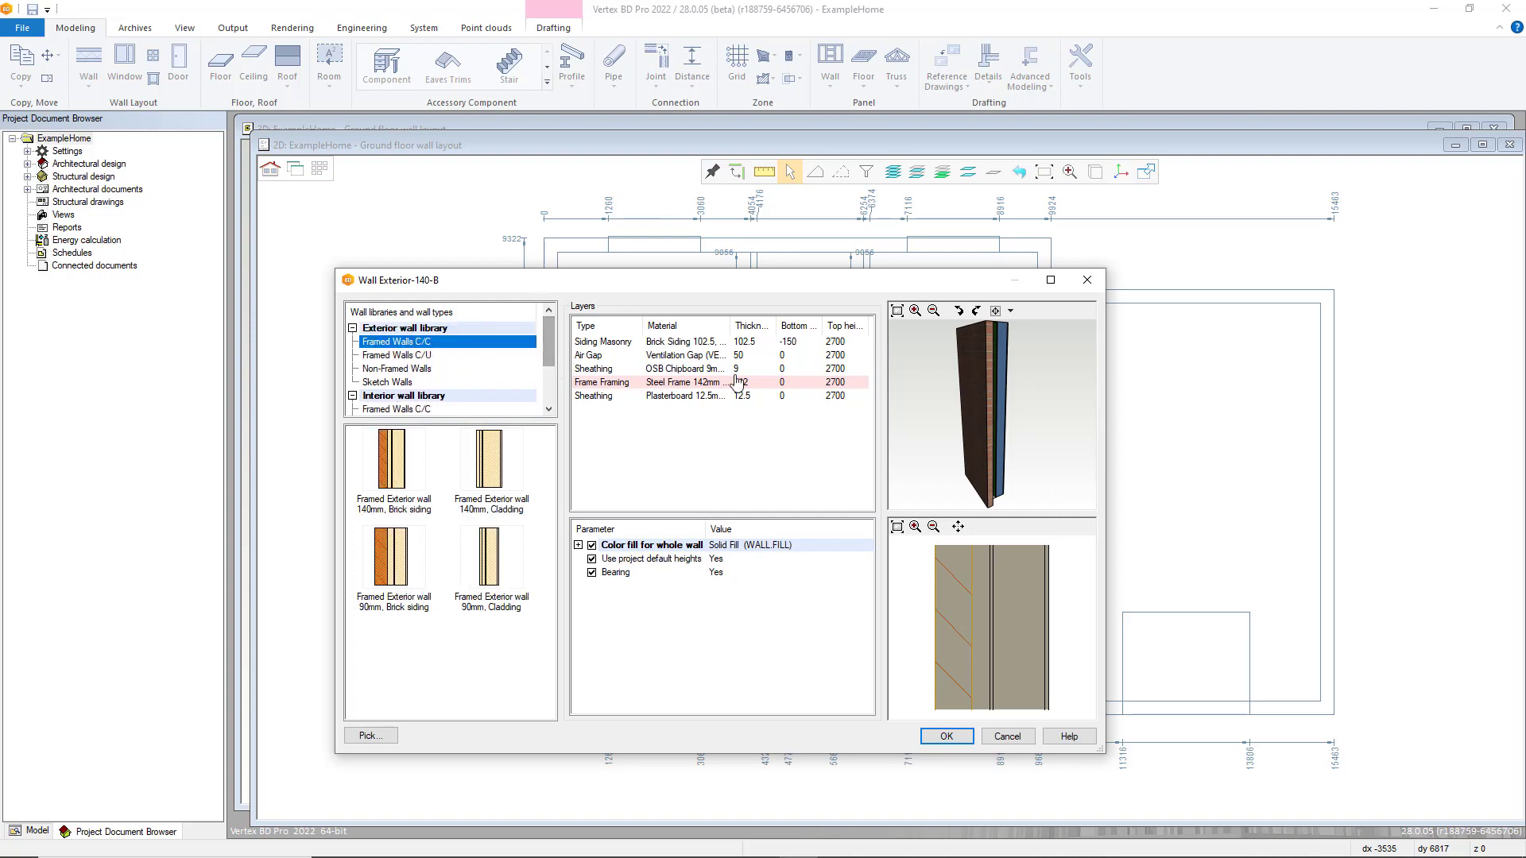
{"action": "left_click", "coordinate": [443, 356]}
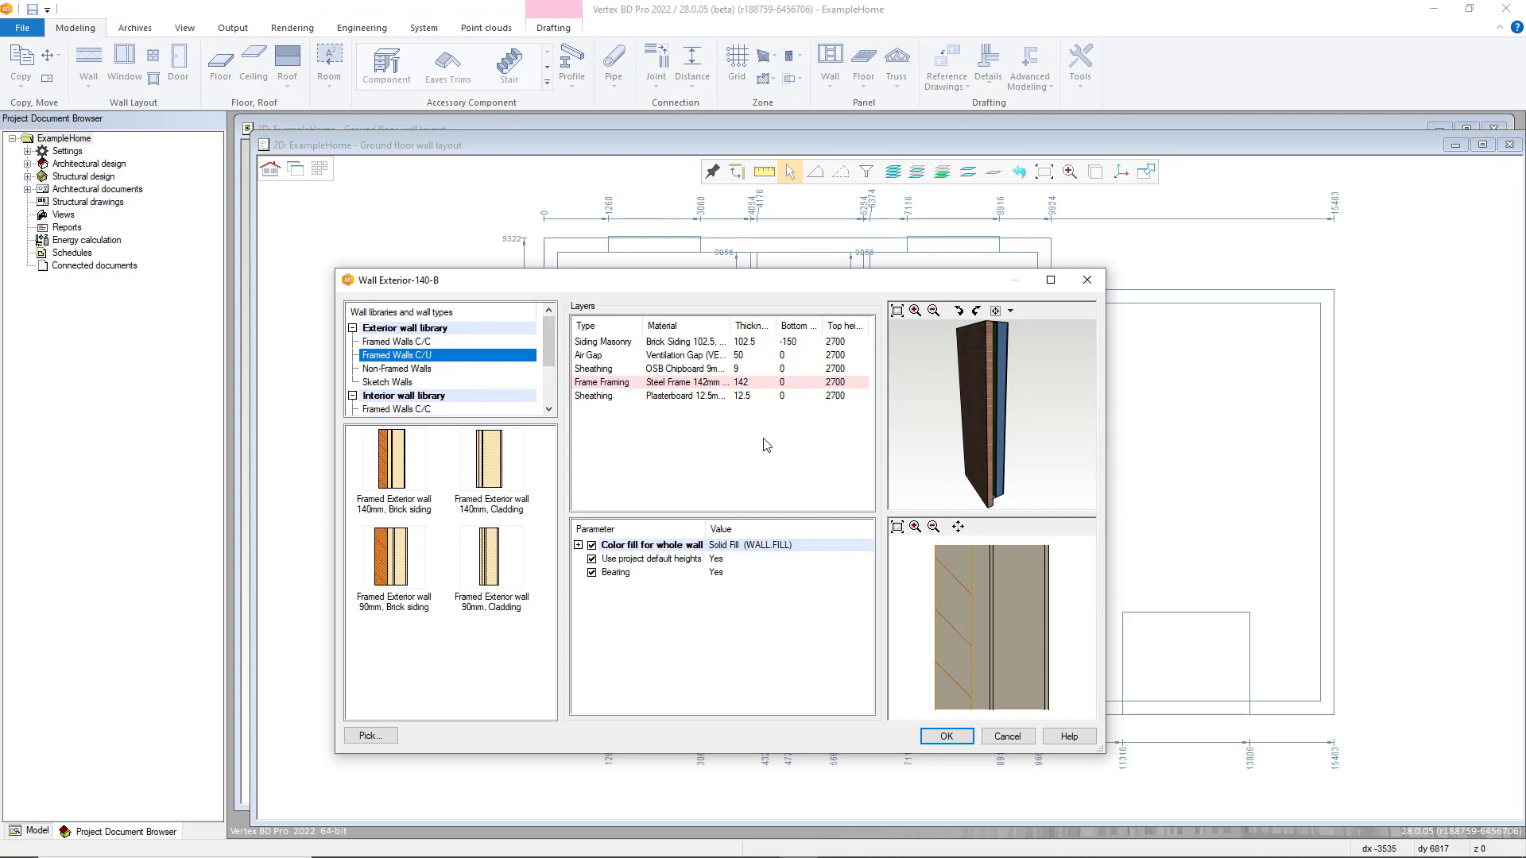
Step: Choose the Framed Exterior wall 140mm, Brick siding type and review its plasterboard and OSB sheathing layers
{"action": "left_click", "coordinate": [404, 467]}
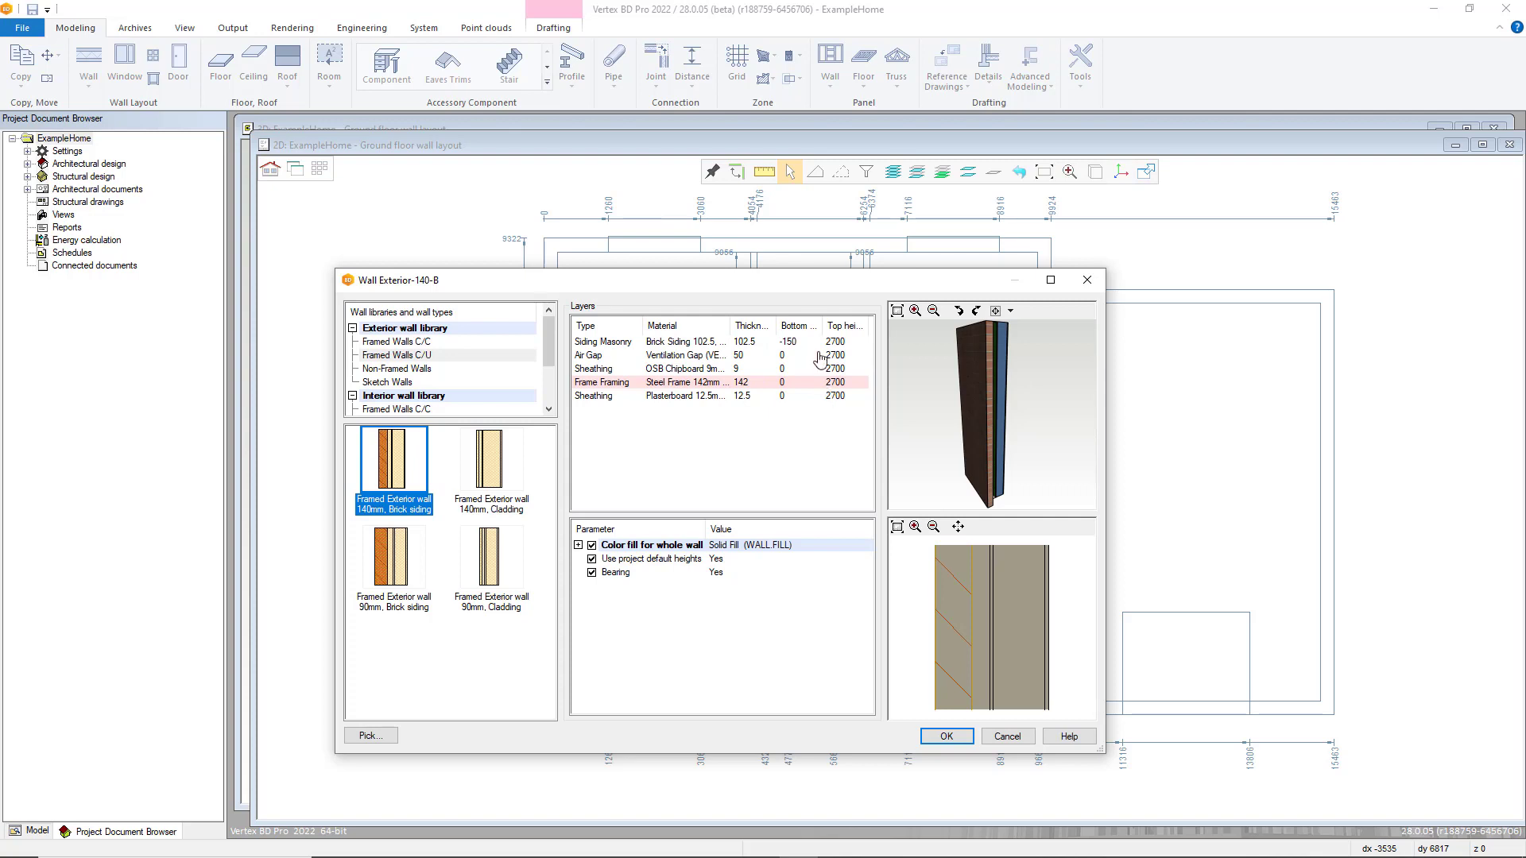
{"action": "left_click", "coordinate": [779, 396]}
{"action": "left_click", "coordinate": [838, 395]}
{"action": "left_click", "coordinate": [751, 356]}
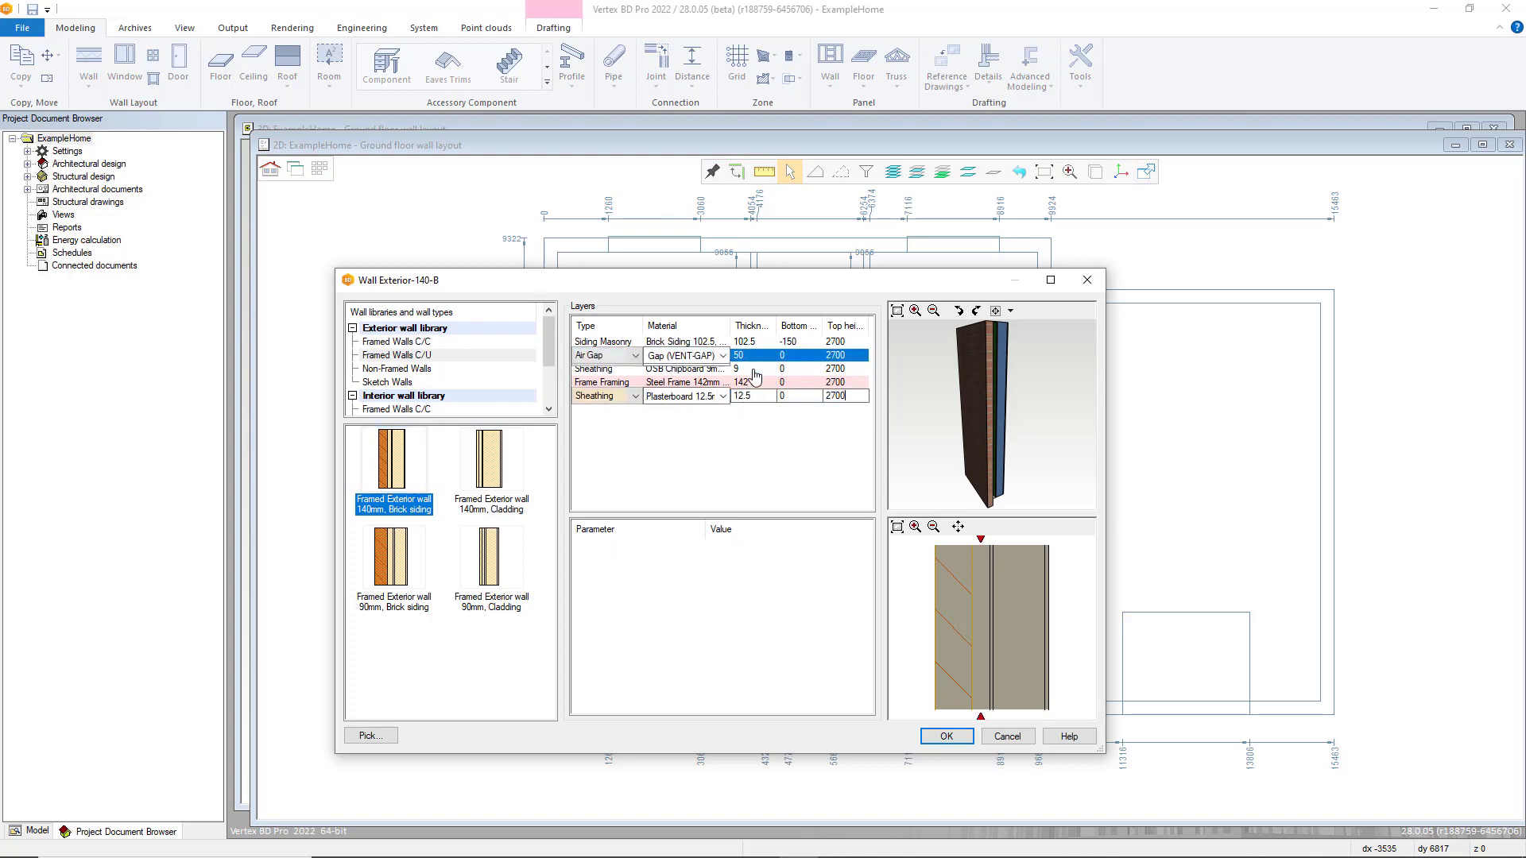
Step: Keep Steel Frame 142mm as the frame layer's framing material
{"action": "left_click", "coordinate": [753, 369]}
{"action": "left_click", "coordinate": [763, 383]}
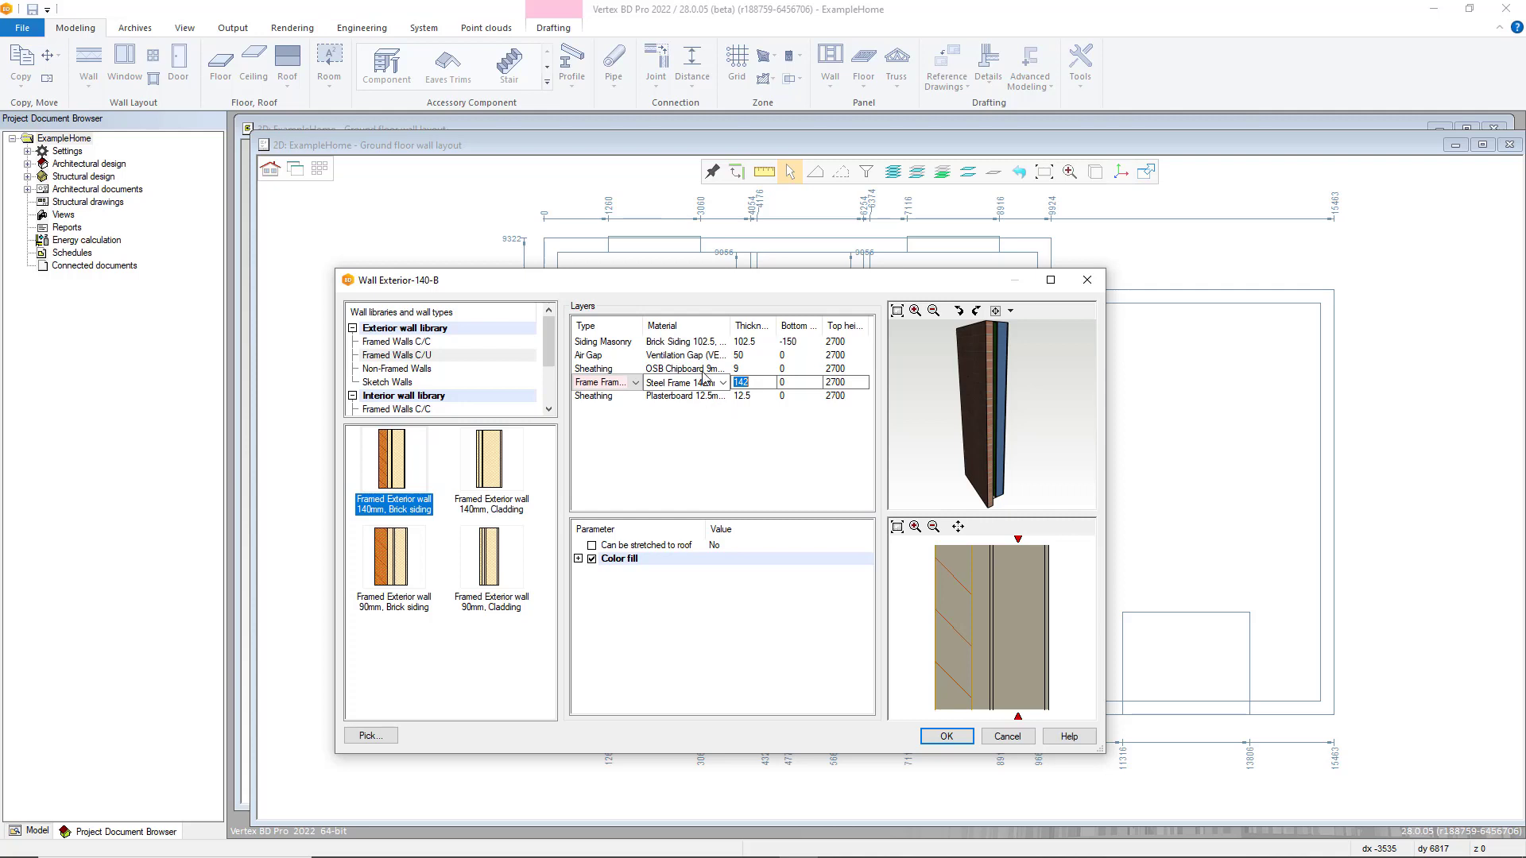
{"action": "left_click", "coordinate": [723, 383]}
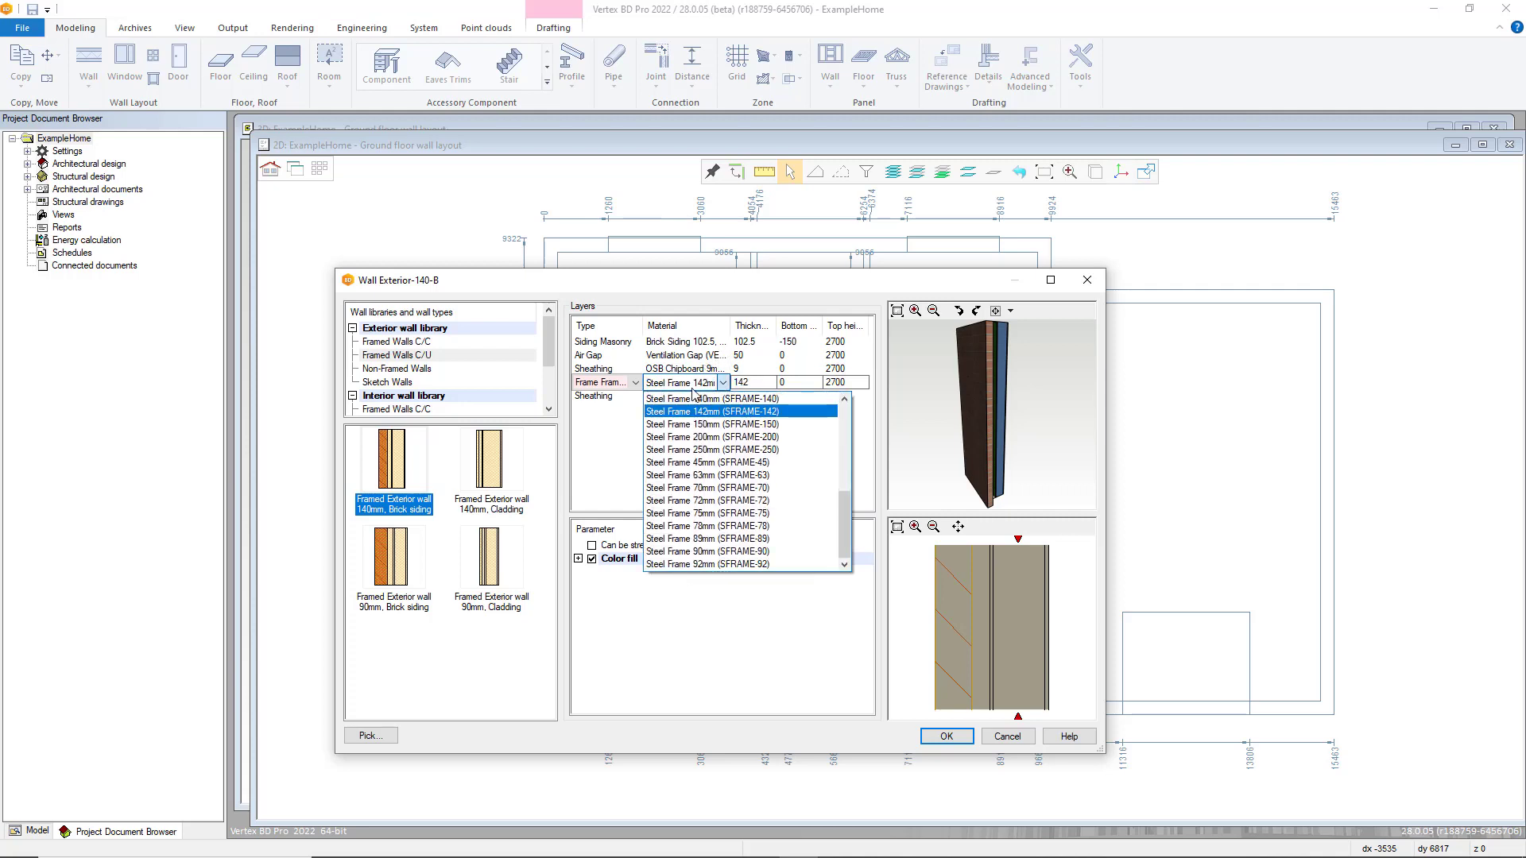
{"action": "left_click", "coordinate": [604, 459]}
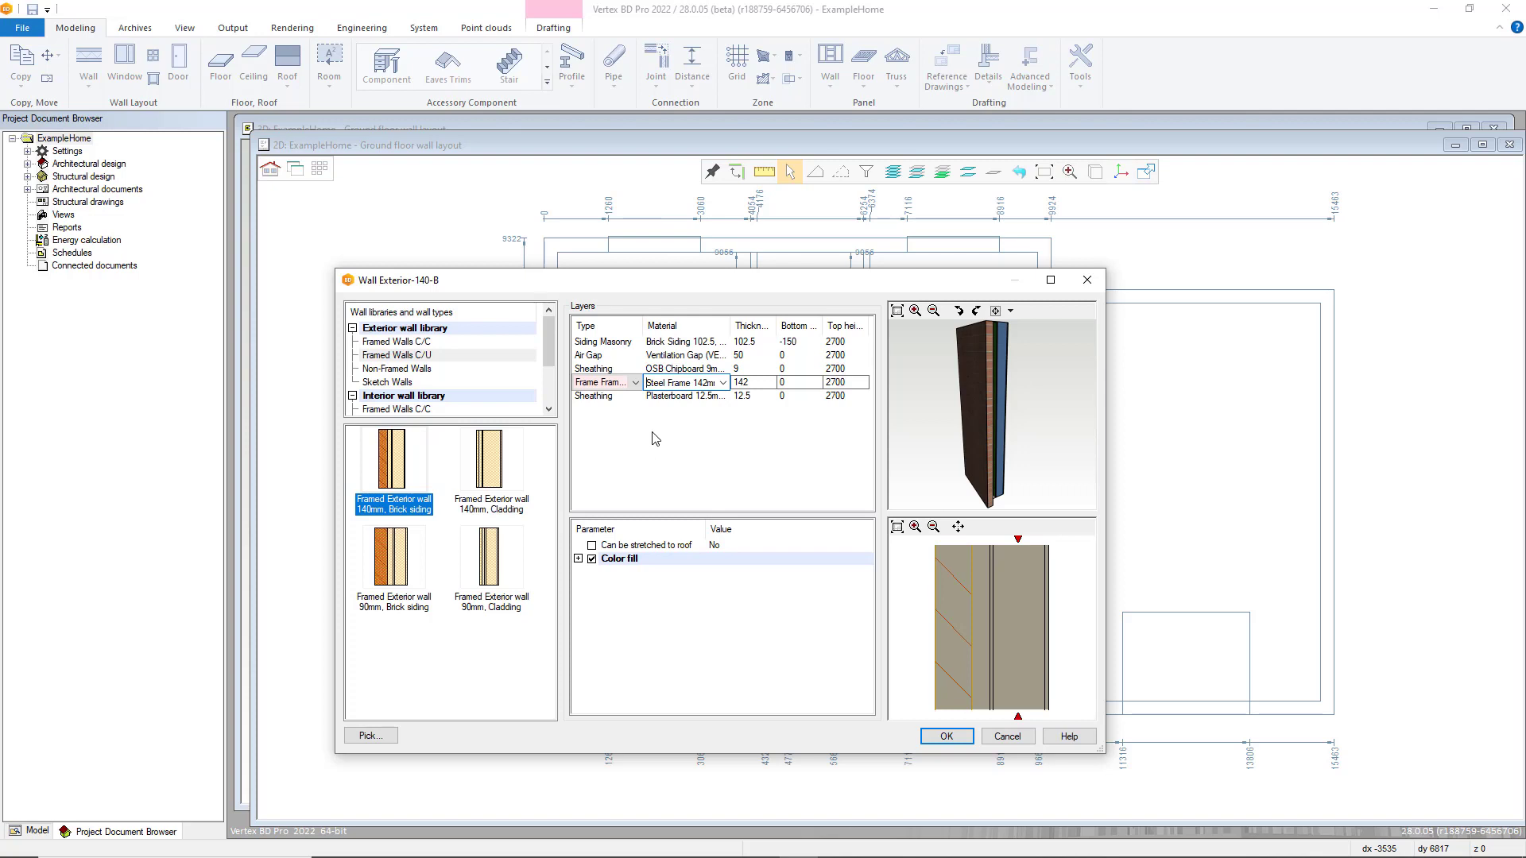
Step: Open Framing Tools for the frame layer and move its window up and right
{"action": "right_click", "coordinate": [675, 389]}
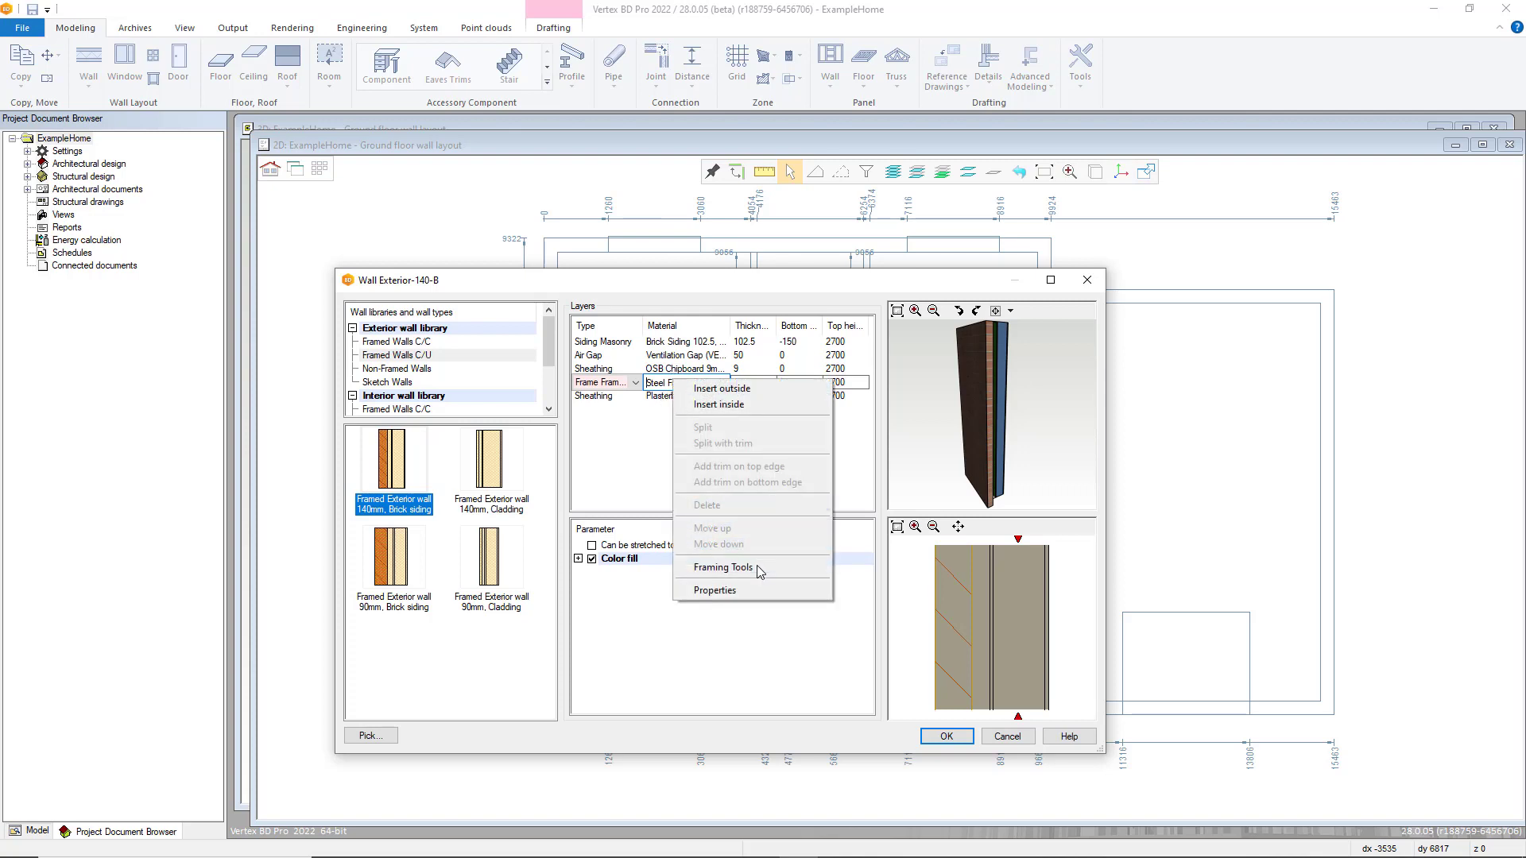
{"action": "left_click", "coordinate": [723, 568]}
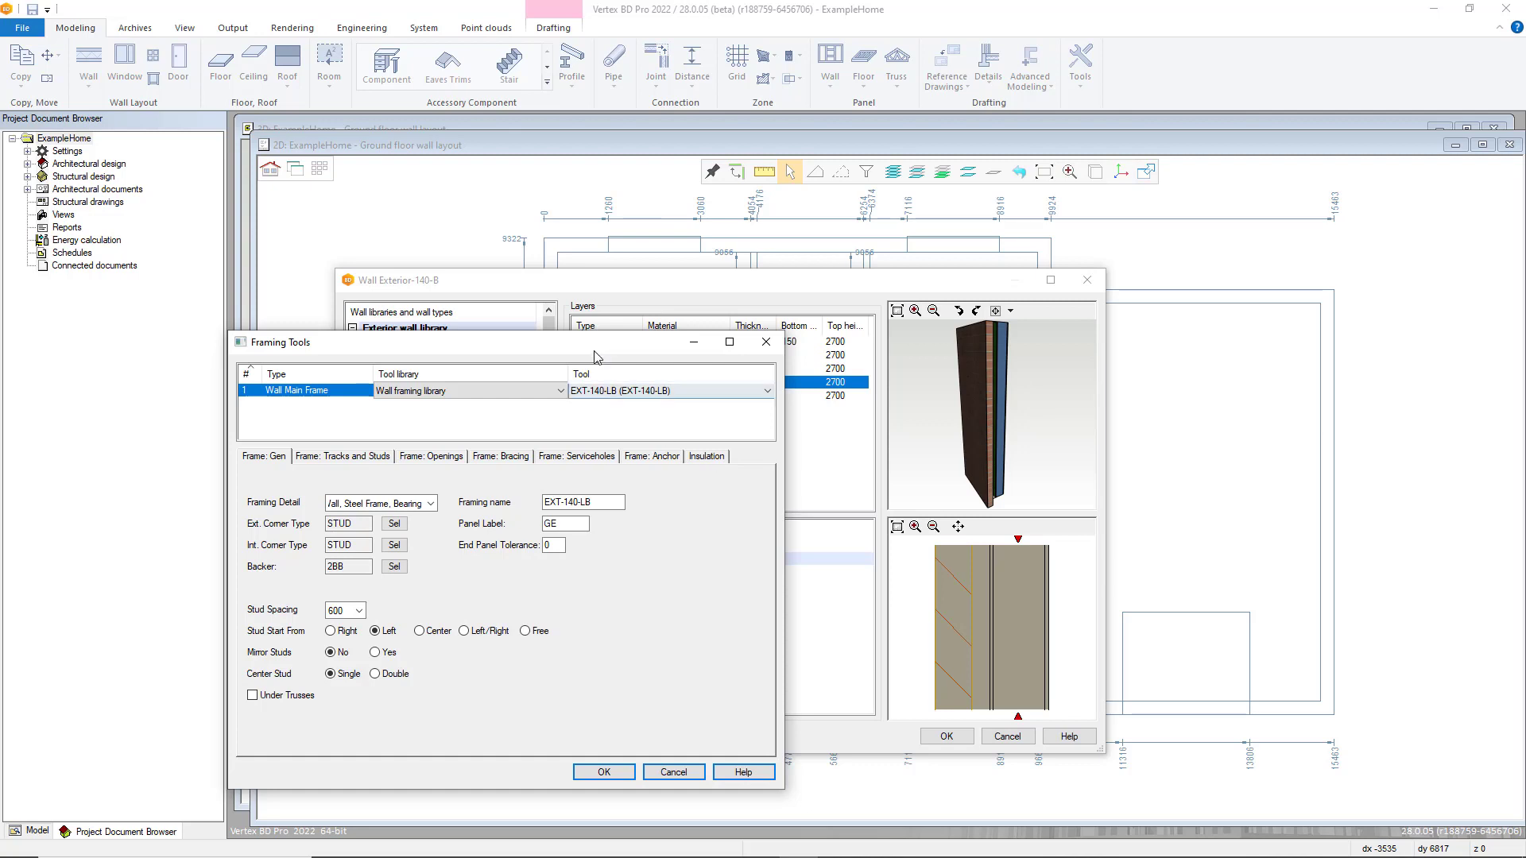
{"action": "left_click_drag", "start_coordinate": [596, 343], "coordinate": [784, 306]}
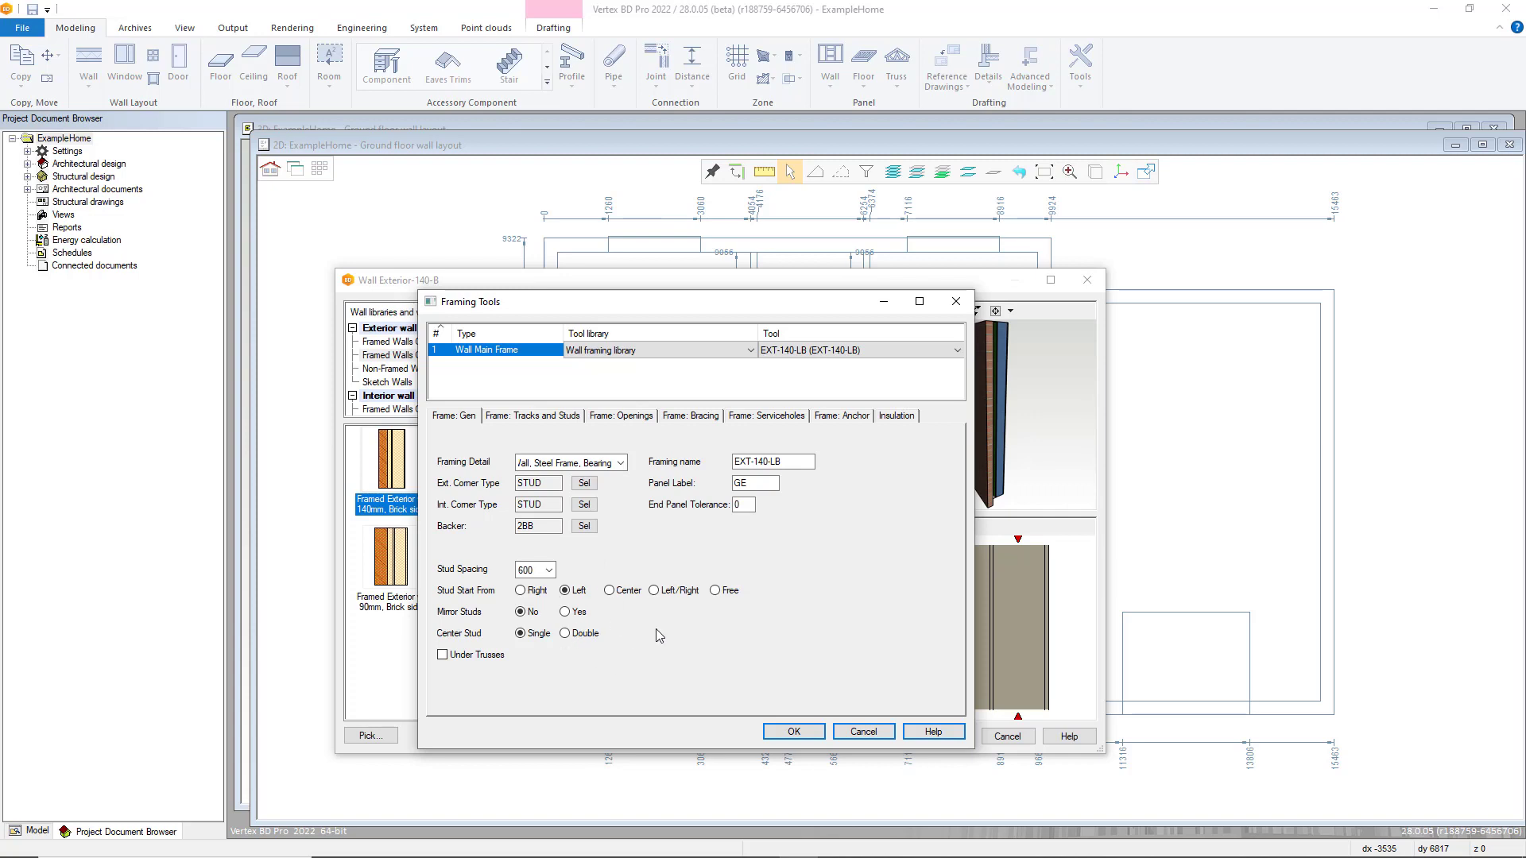
Step: Review Framing Detail, Panel Label and End Panel Tolerance on Frame: Gen, keeping the current framing detail
{"action": "left_click", "coordinate": [620, 463]}
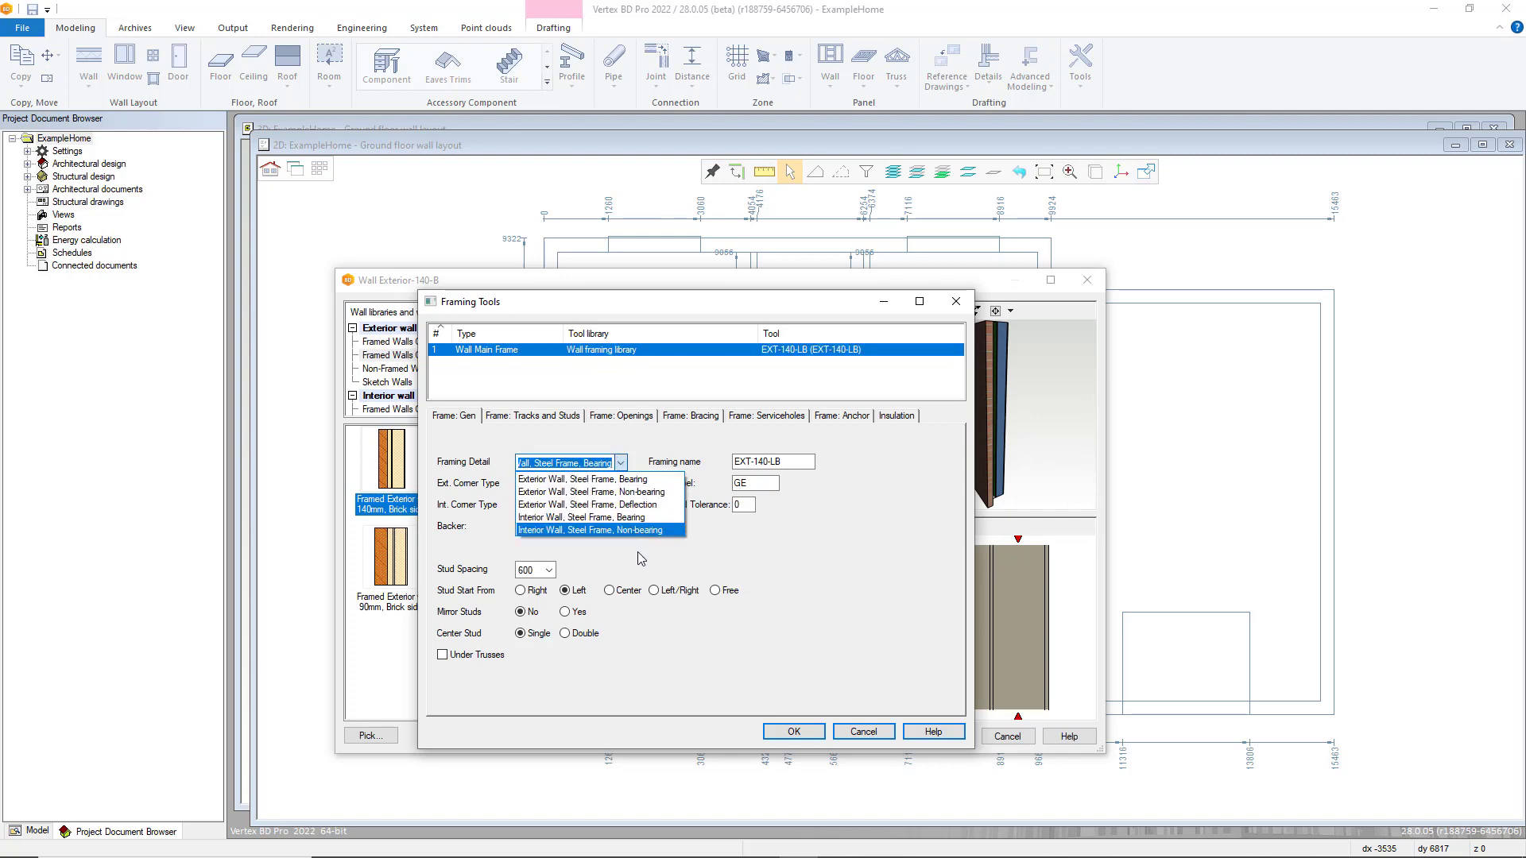
{"action": "left_click", "coordinate": [876, 566]}
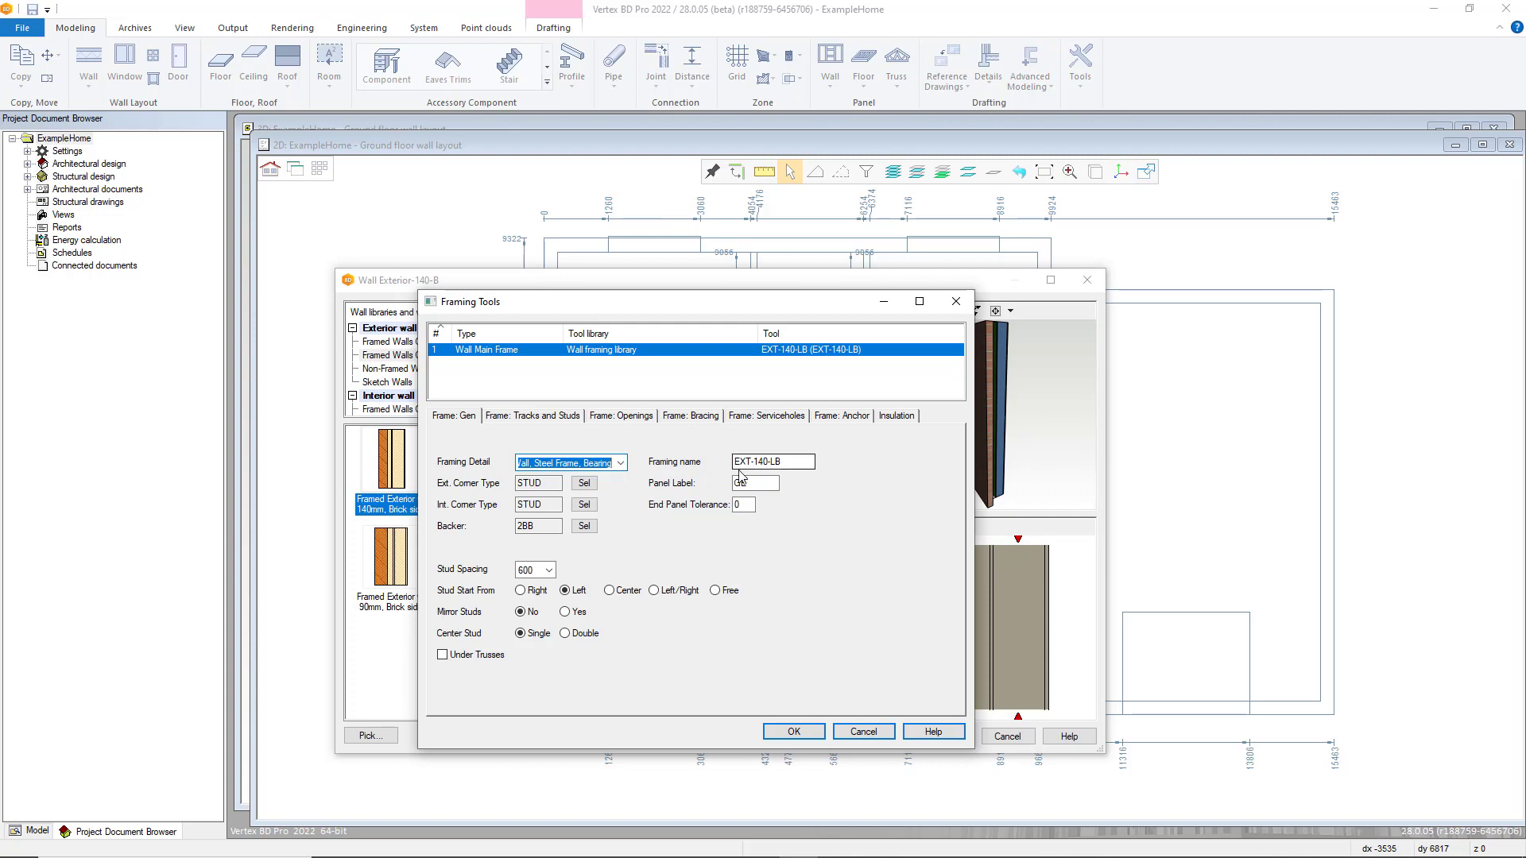
{"action": "left_click", "coordinate": [762, 486]}
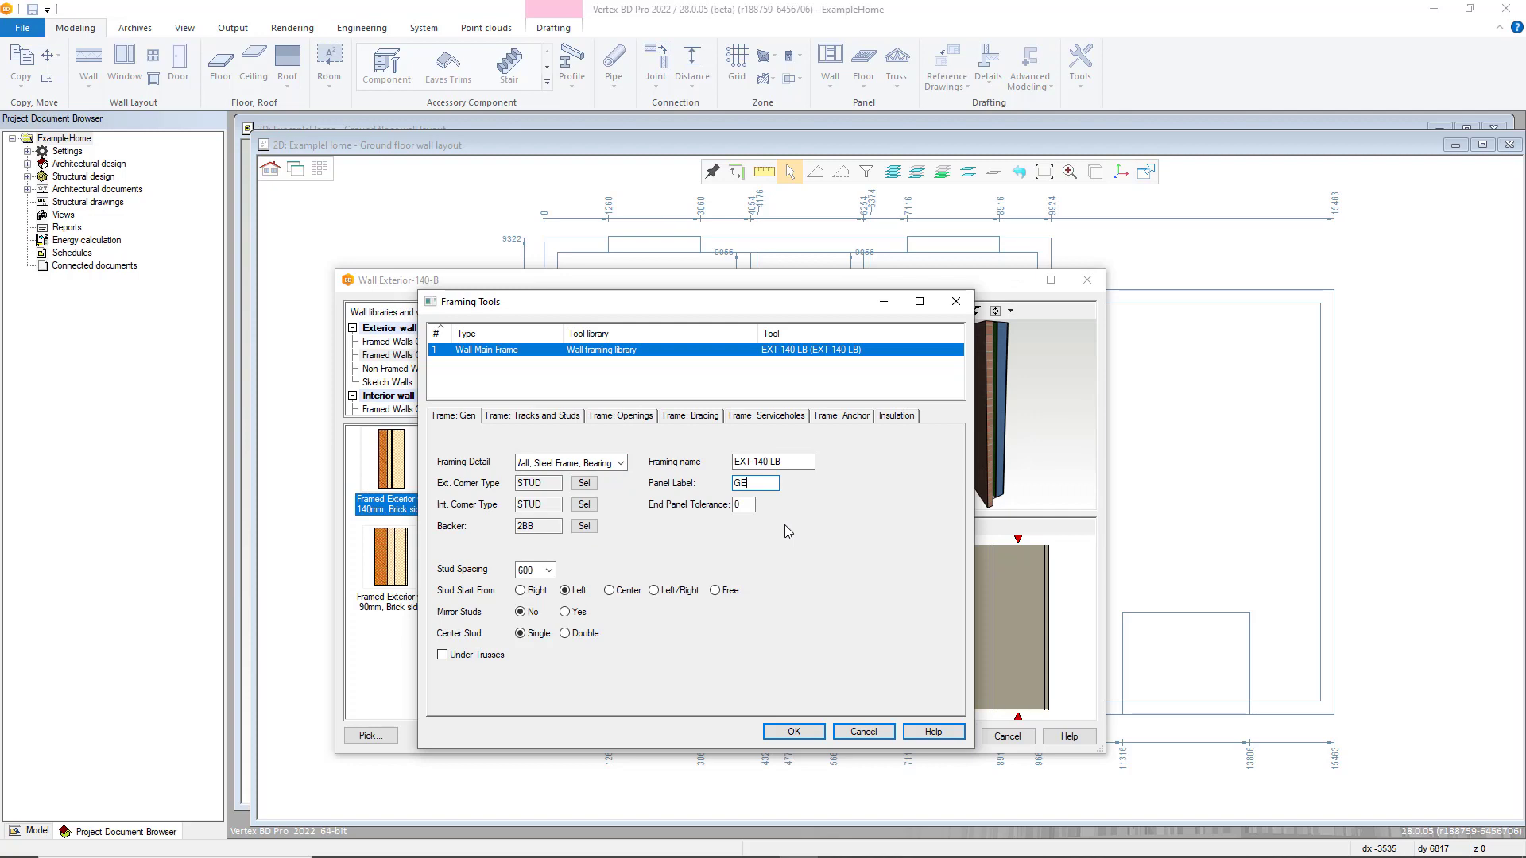
{"action": "left_click", "coordinate": [747, 505]}
Step: On Frame: Tracks and Studs, inspect the U140-30-1.0 top track's properties and cancel unchanged
{"action": "left_click", "coordinate": [547, 415]}
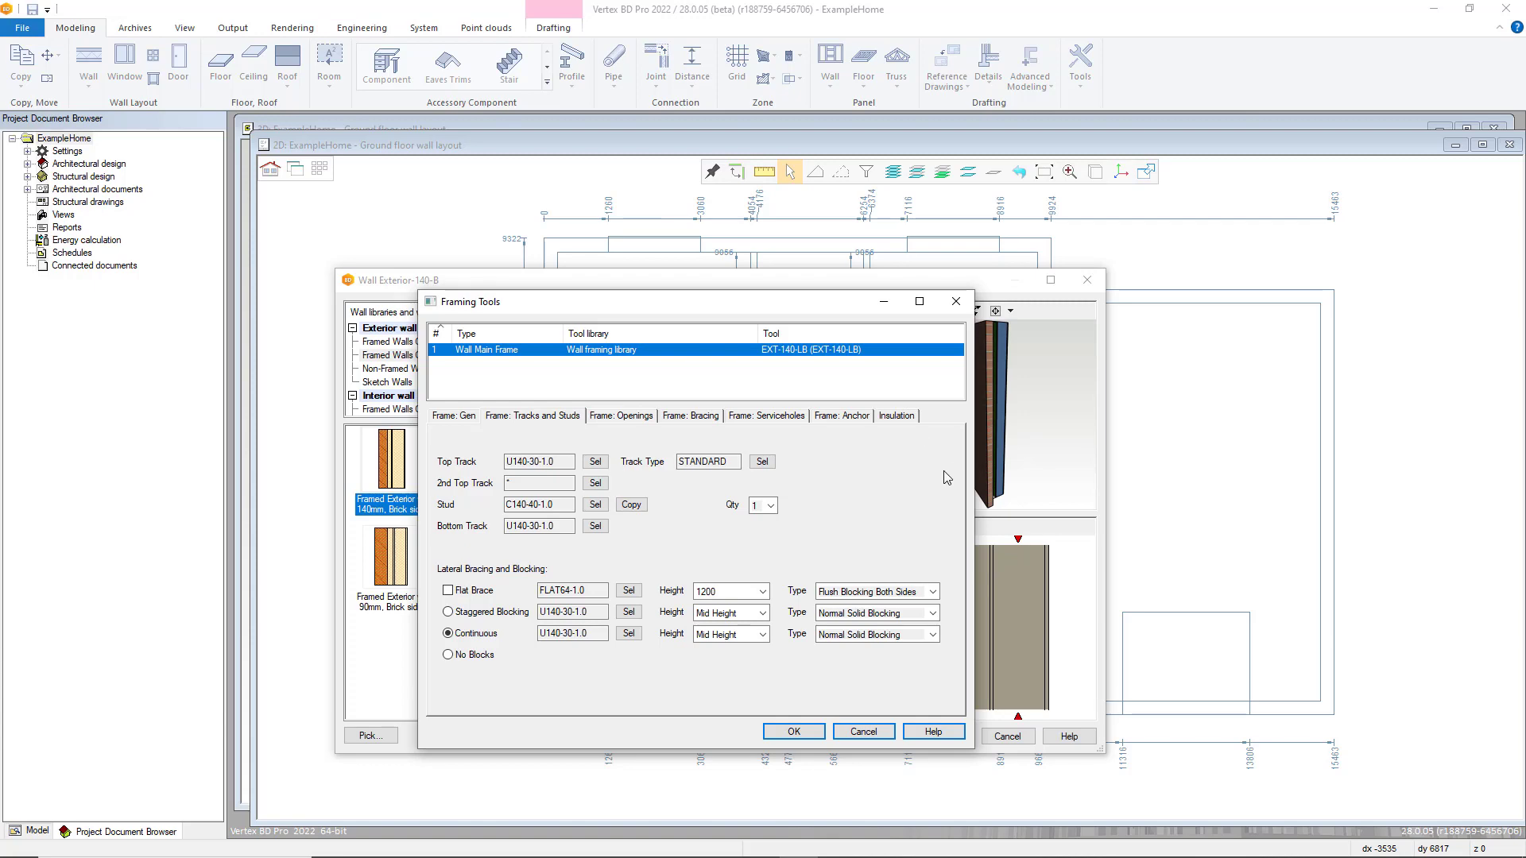
{"action": "left_click", "coordinate": [596, 462]}
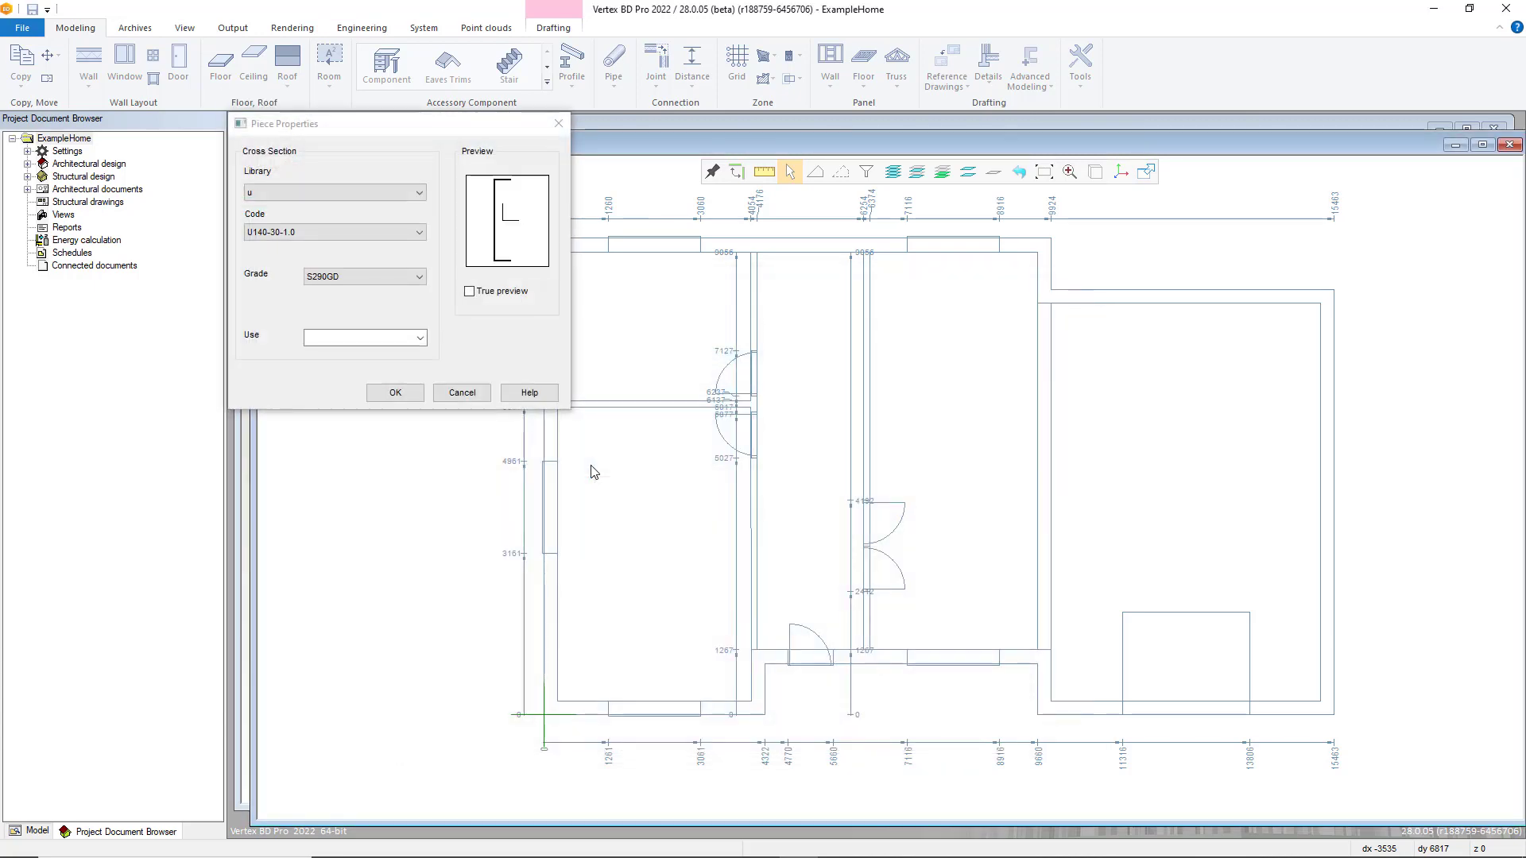
{"action": "left_click", "coordinate": [414, 191]}
{"action": "left_click", "coordinate": [416, 193]}
{"action": "left_click", "coordinate": [419, 232]}
{"action": "left_click", "coordinate": [419, 232]}
{"action": "left_click", "coordinate": [471, 397]}
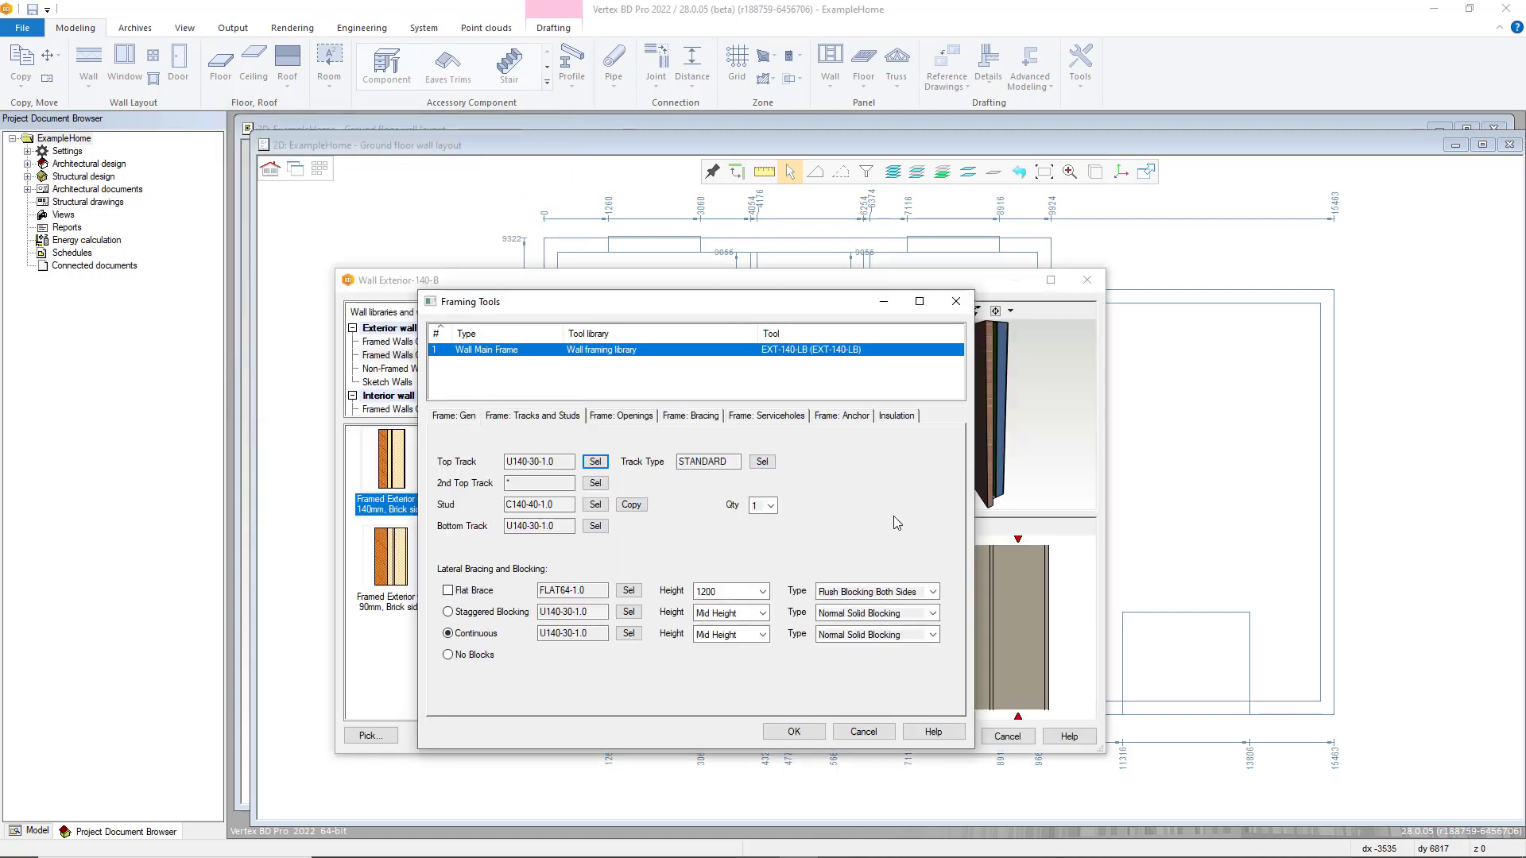
Step: Leave the flat brace height at 1200
{"action": "key", "text": "Tab"}
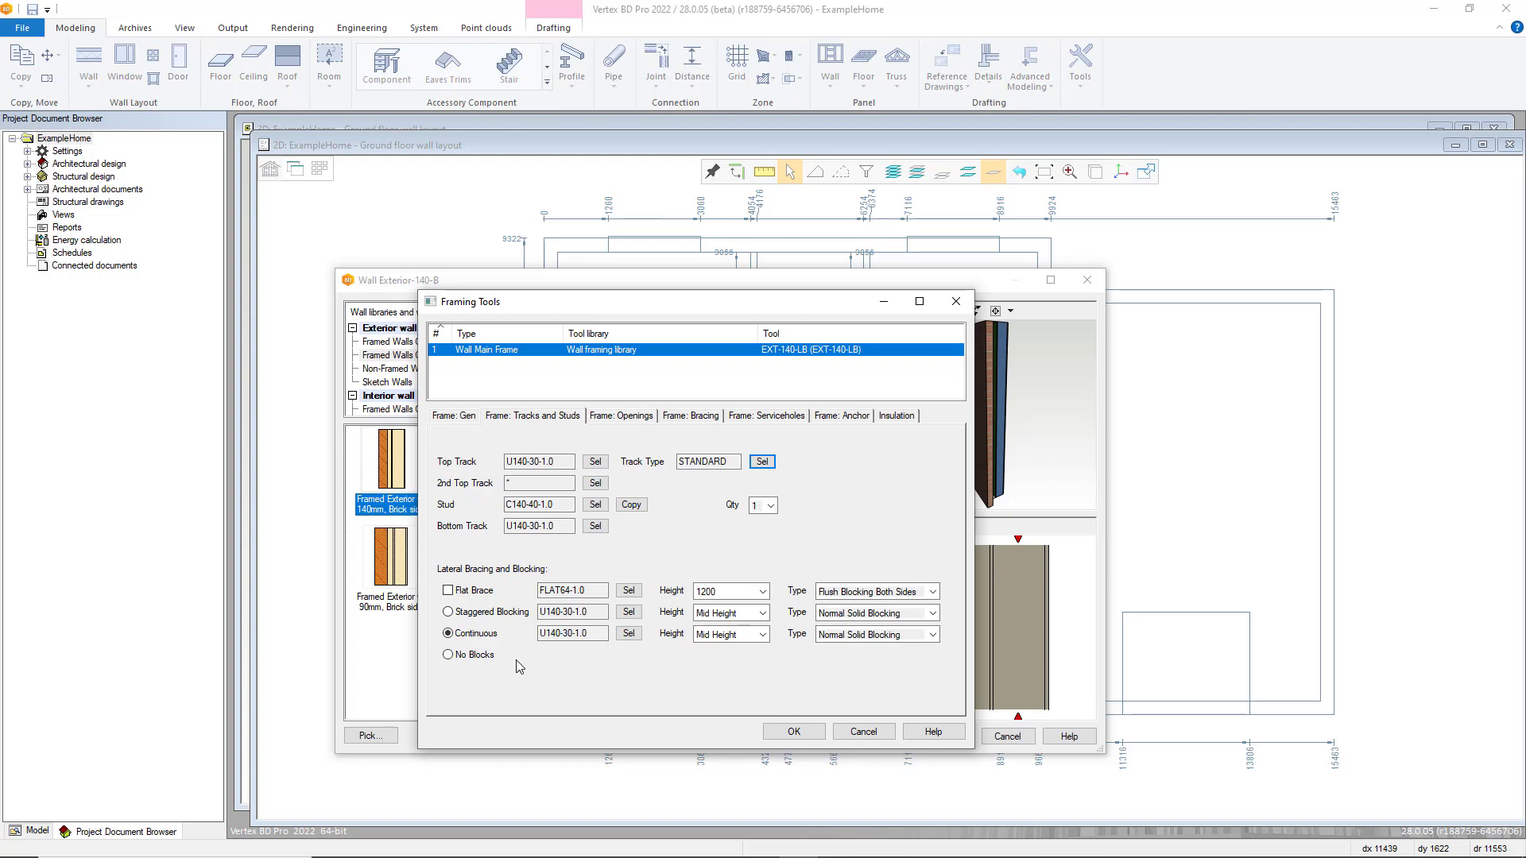
{"action": "left_click", "coordinate": [761, 592]}
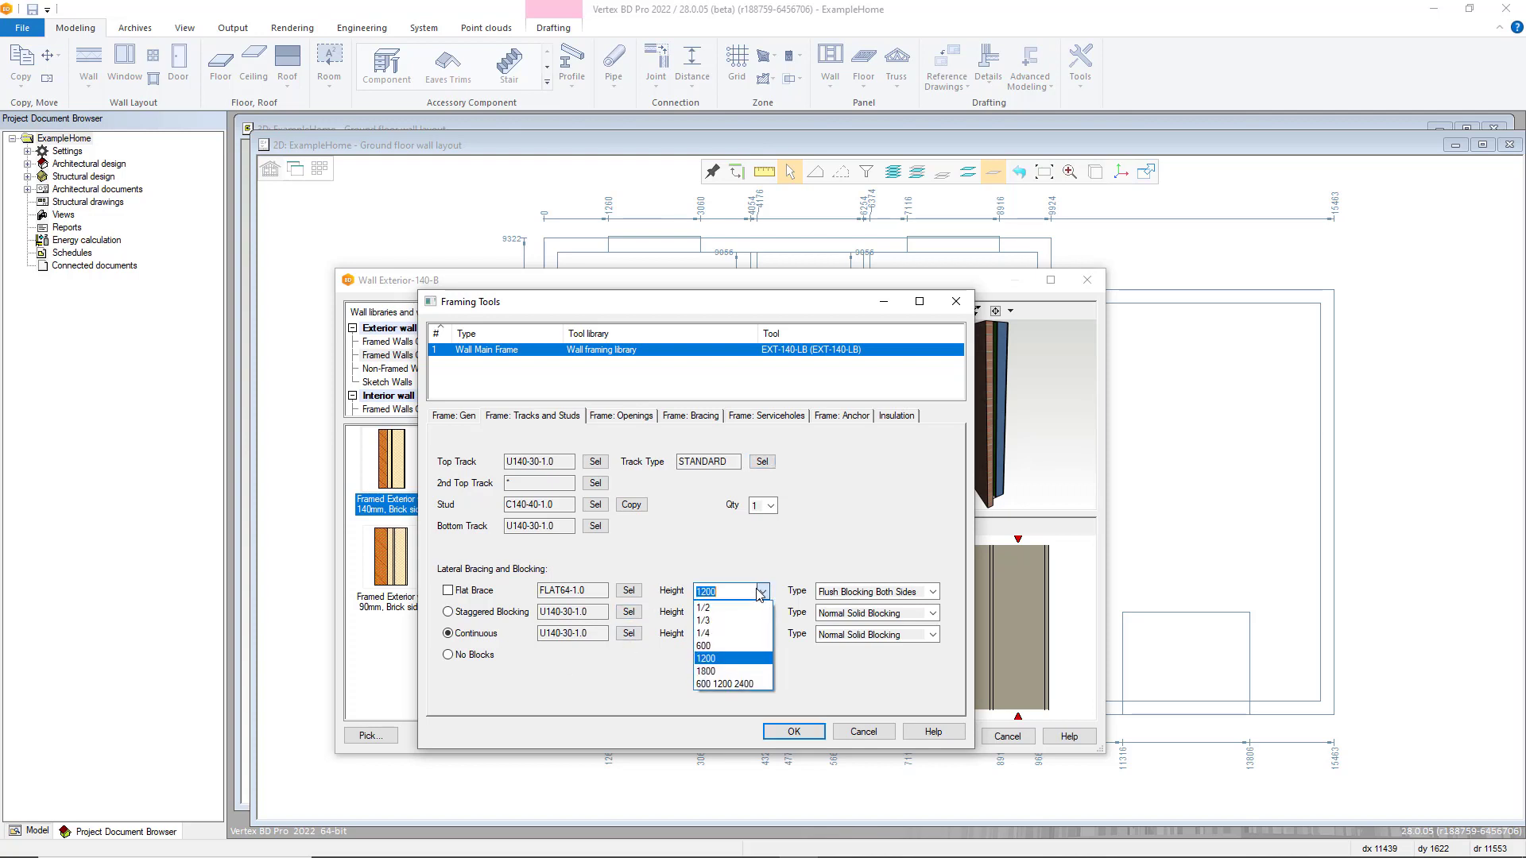
{"action": "left_click", "coordinate": [761, 592]}
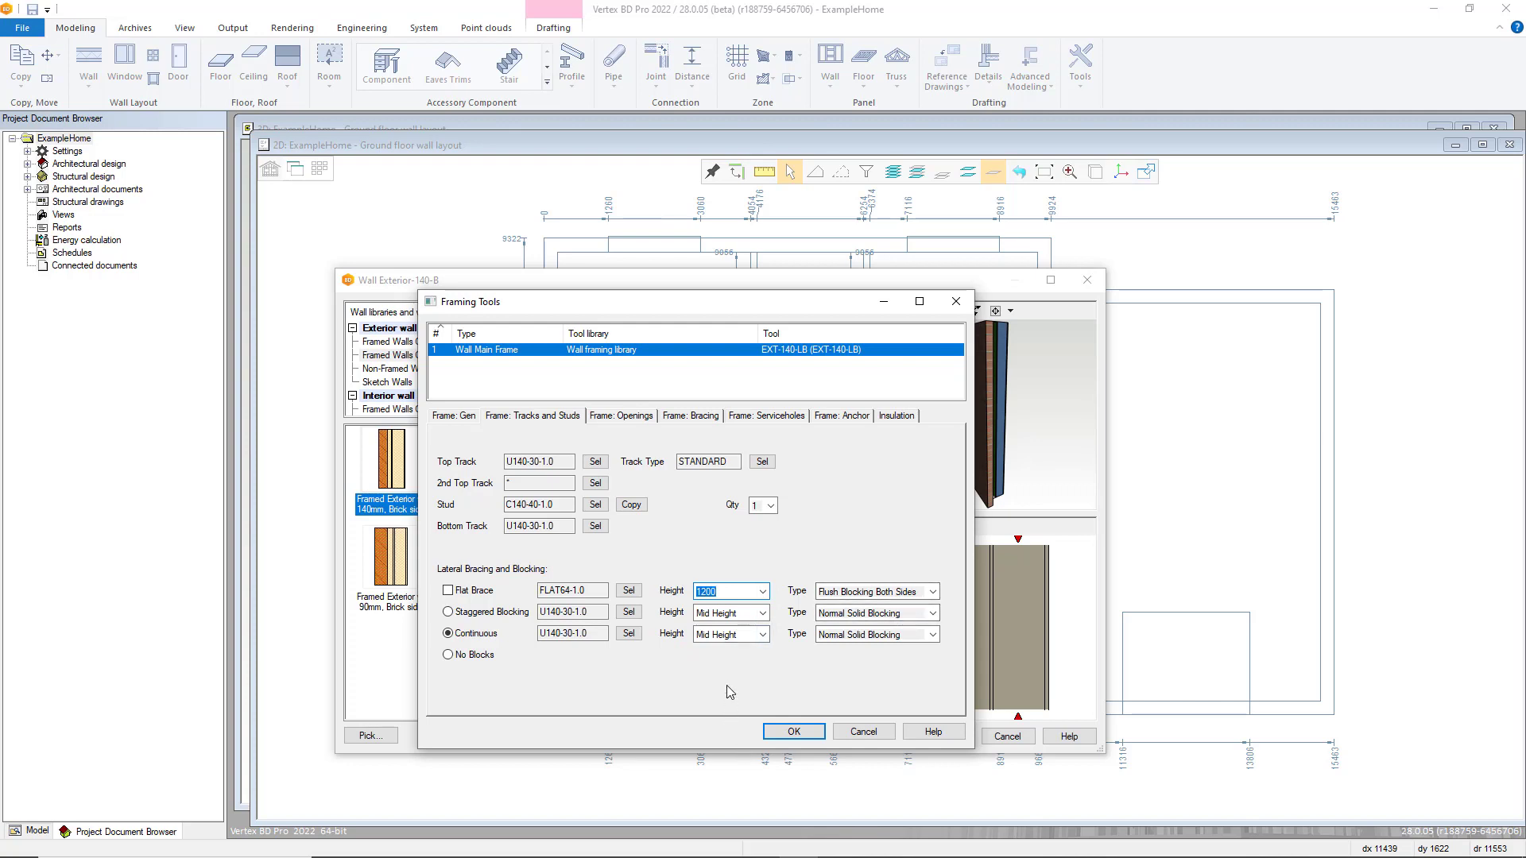
Step: Start picking a header condition for Header 2 on Frame: Openings, then exit back to Framing Tools
{"action": "left_click", "coordinate": [631, 419]}
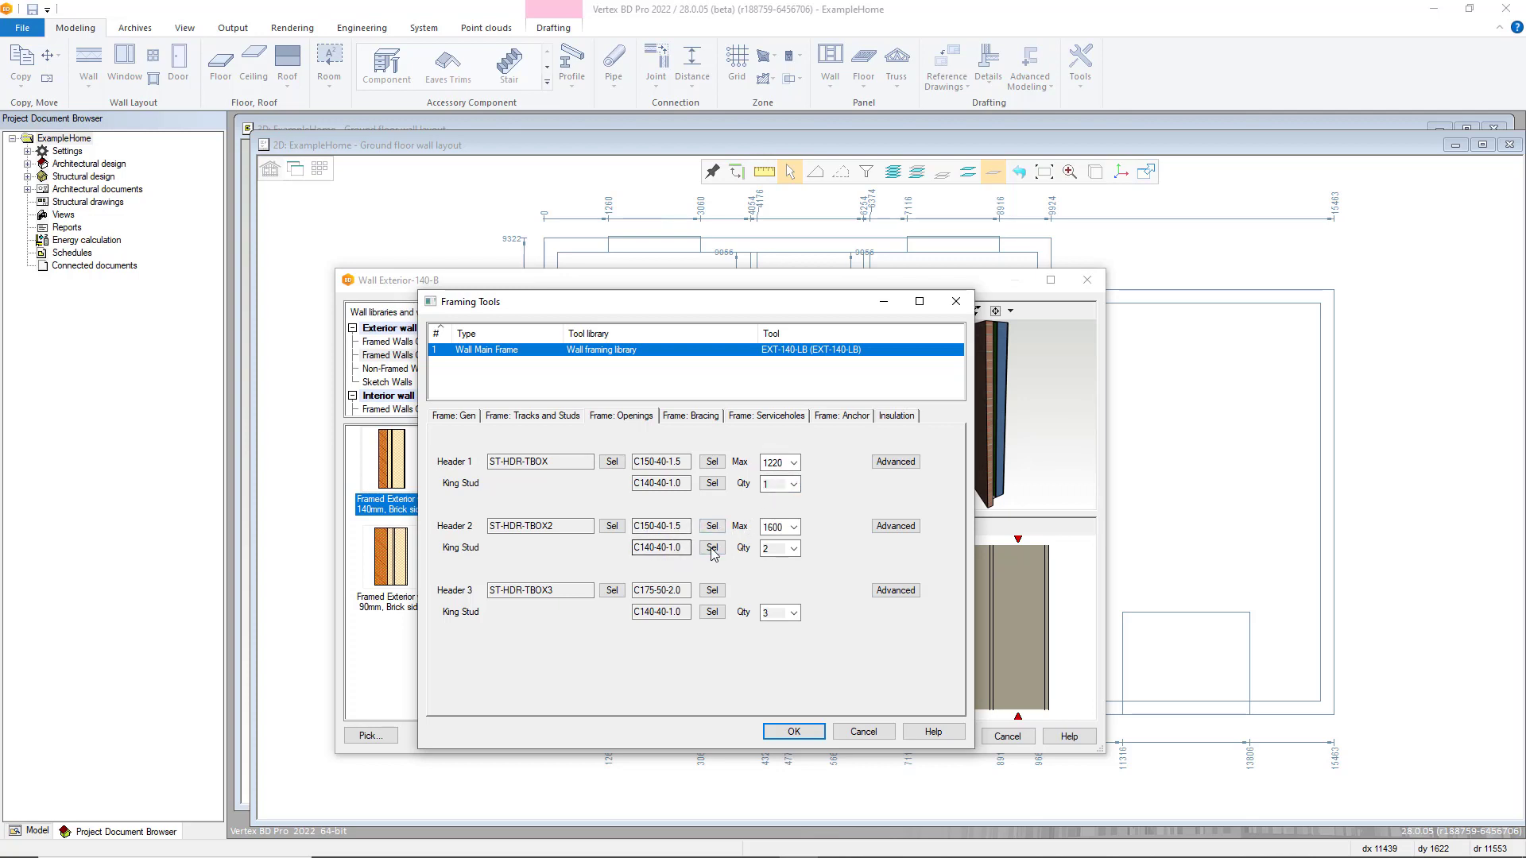
{"action": "left_click", "coordinate": [618, 530]}
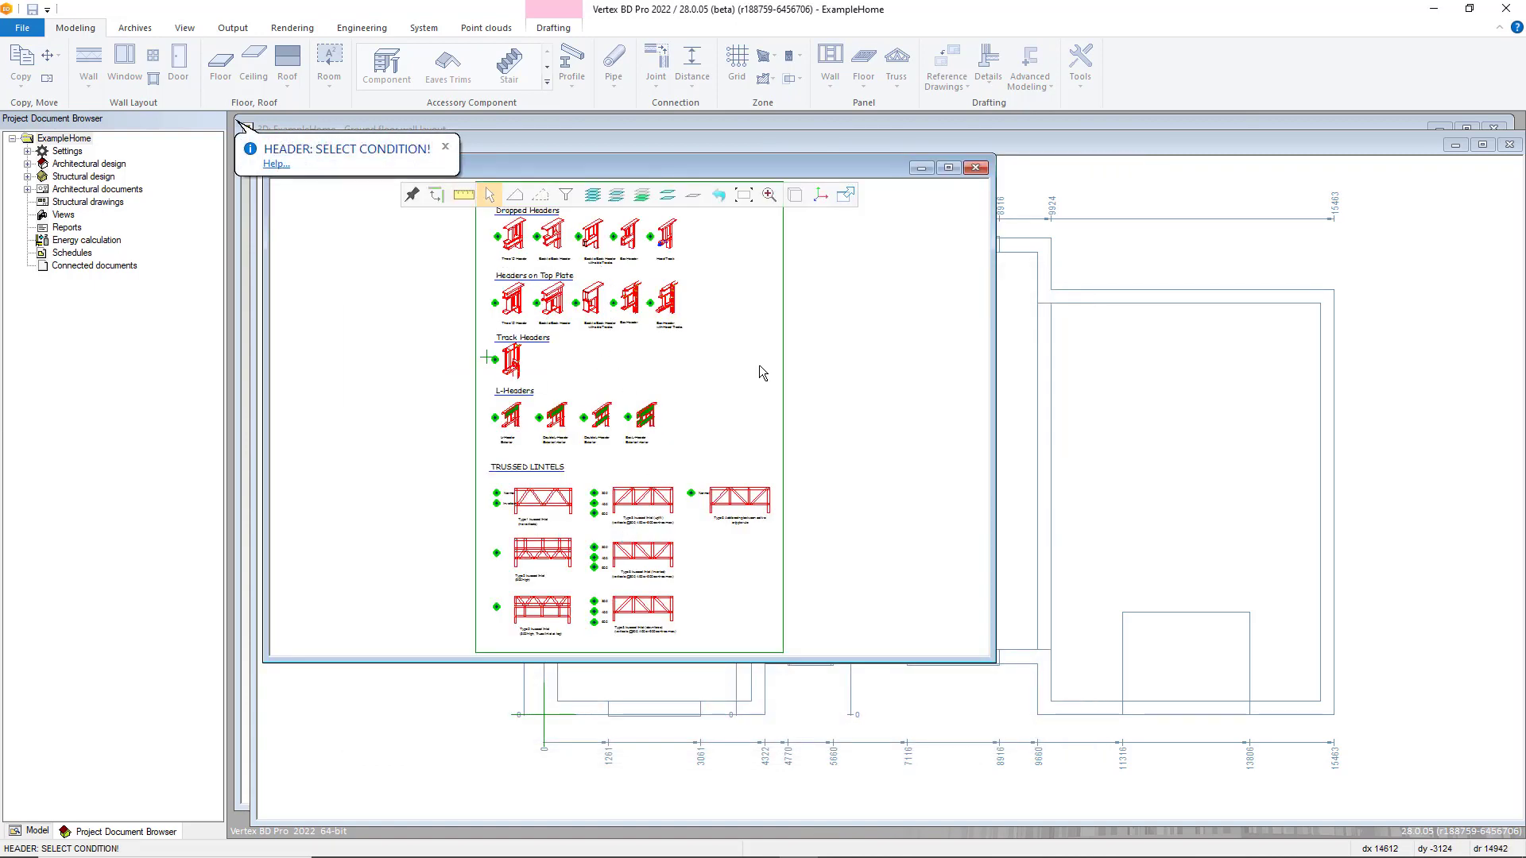
{"action": "right_click", "coordinate": [948, 281]}
{"action": "left_click", "coordinate": [961, 322]}
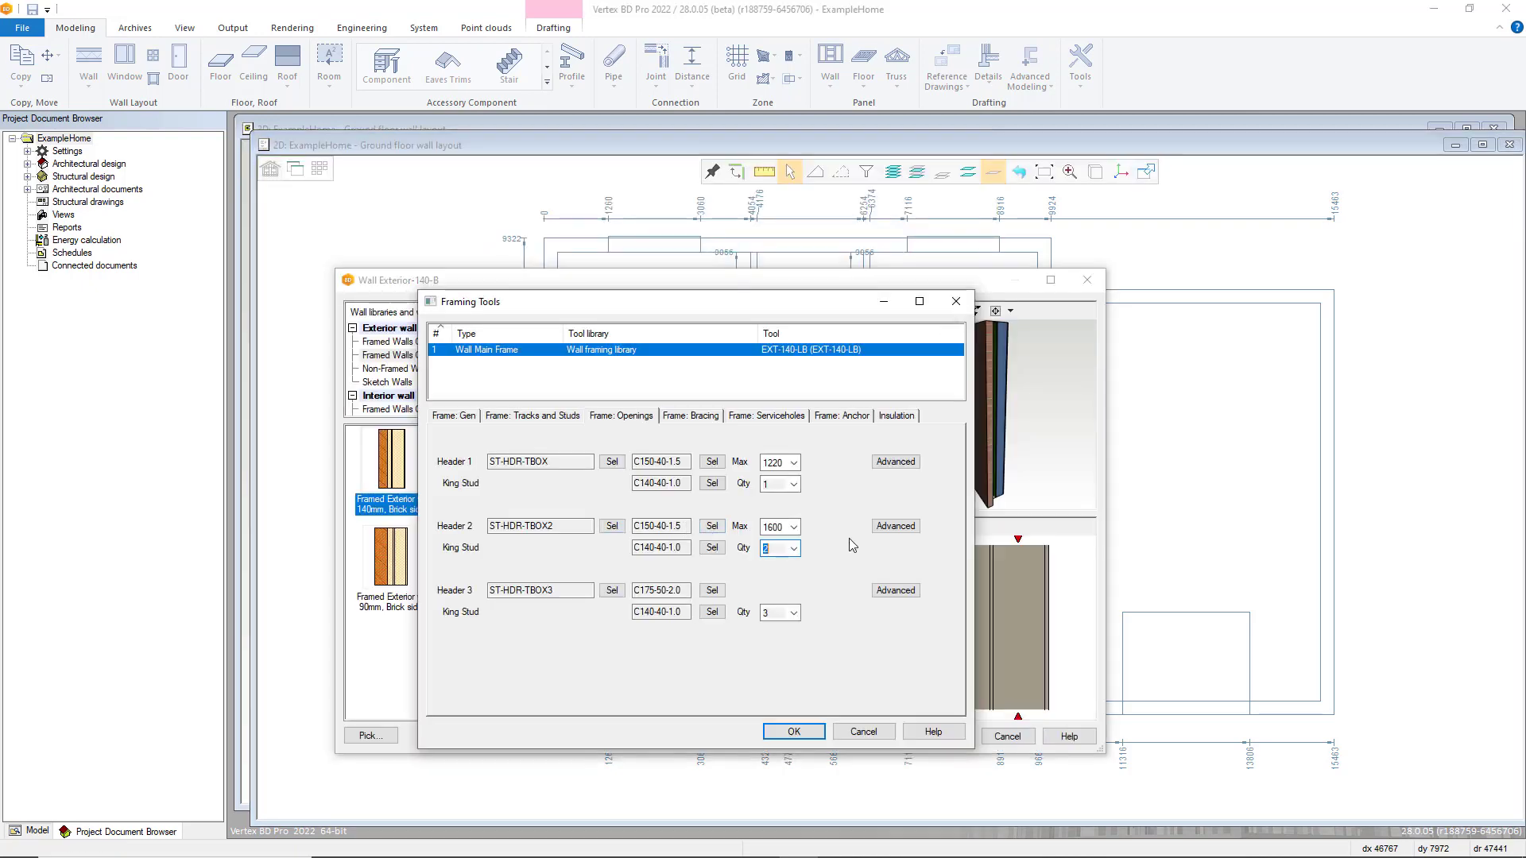
{"action": "left_click", "coordinate": [895, 526]}
{"action": "left_click_drag", "start_coordinate": [567, 124], "coordinate": [751, 249]}
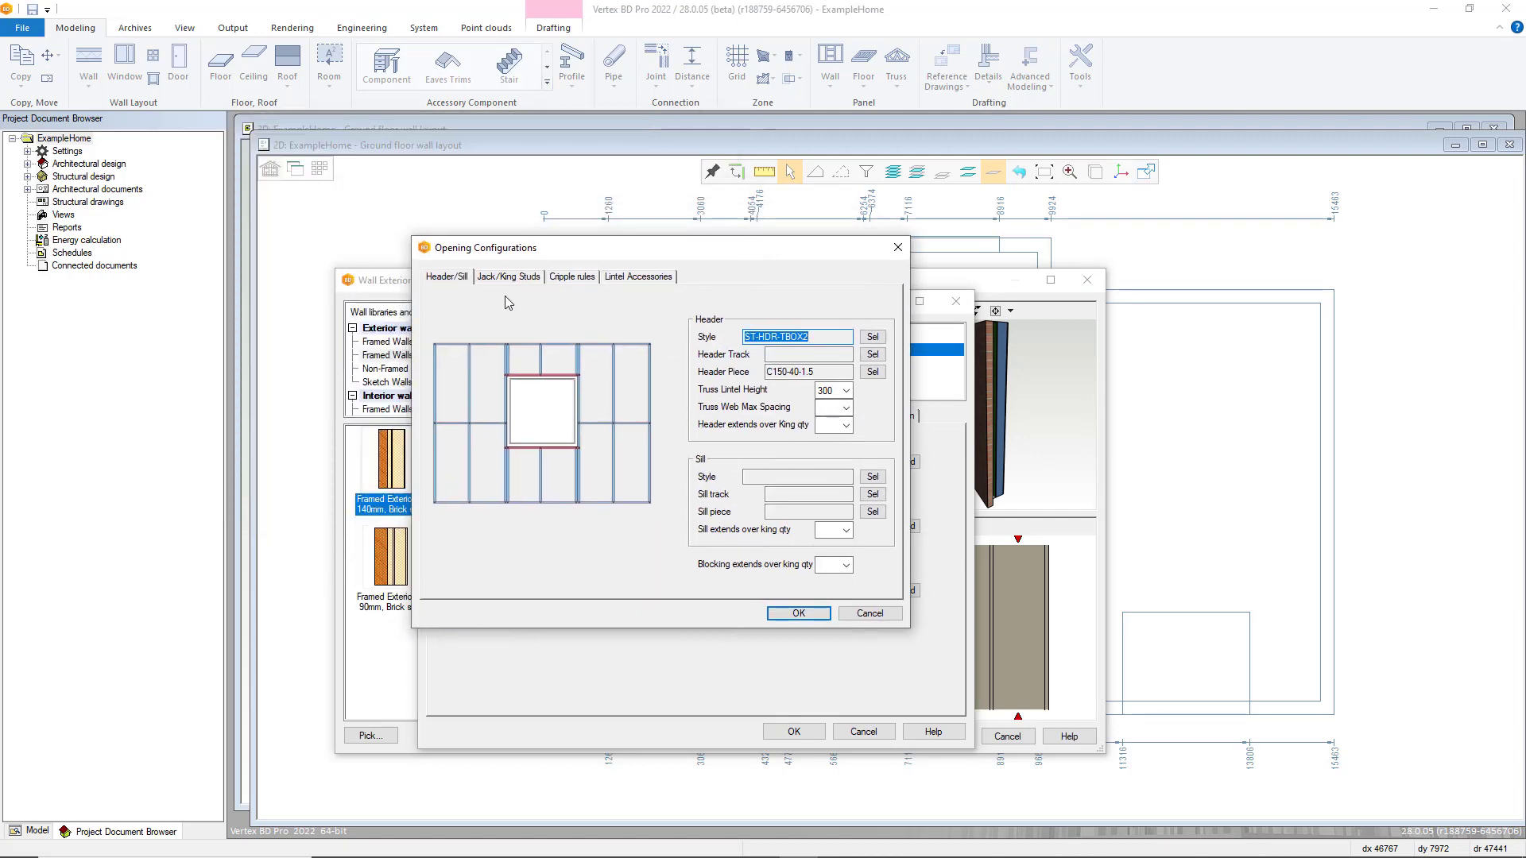
{"action": "left_click", "coordinate": [513, 277]}
{"action": "left_click", "coordinate": [577, 277]}
{"action": "left_click", "coordinate": [630, 277]}
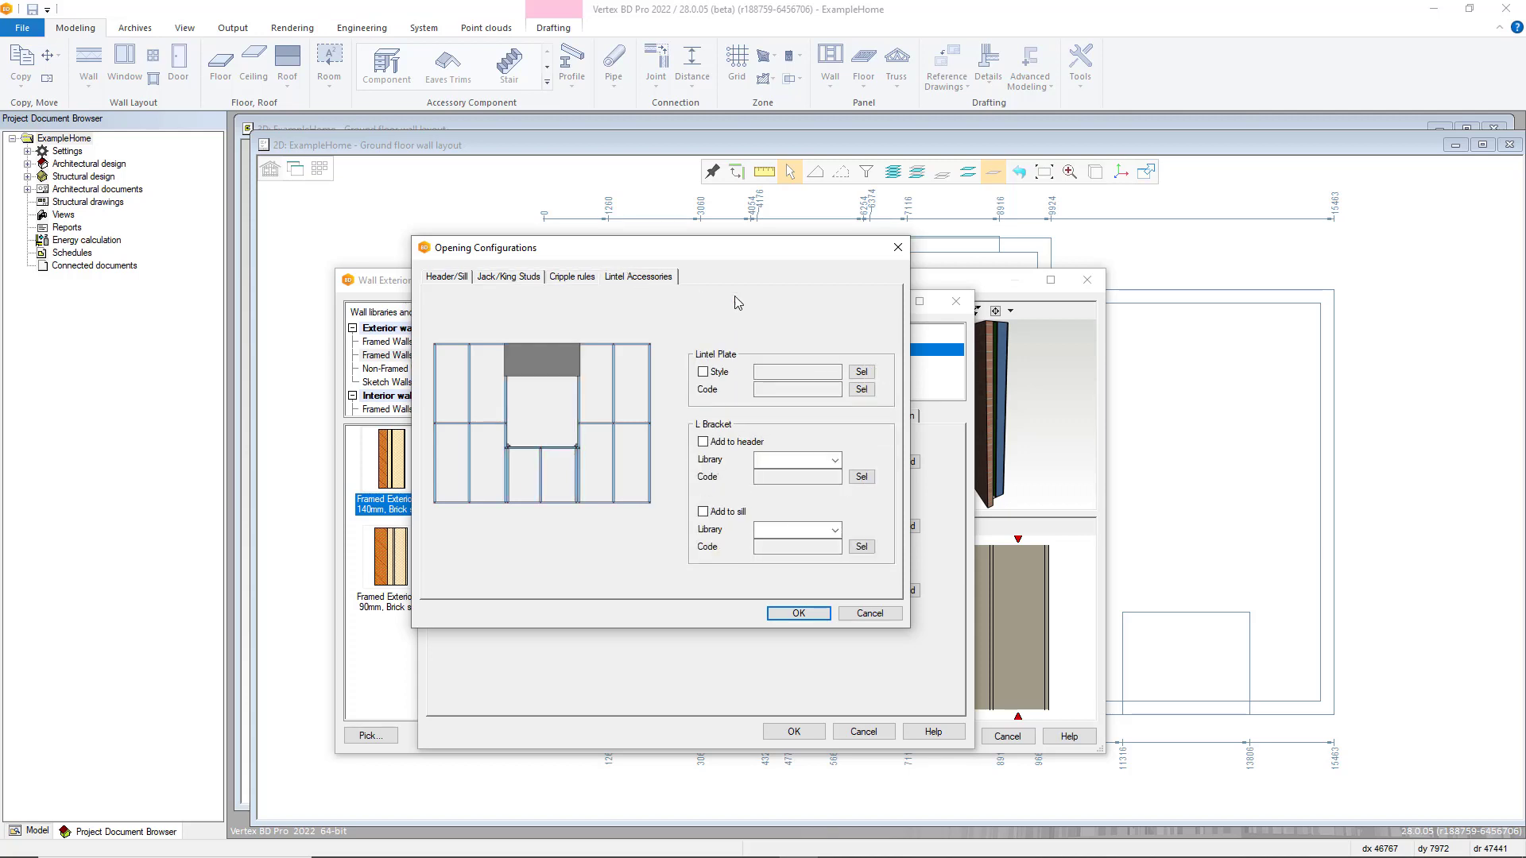
{"action": "left_click", "coordinate": [869, 614]}
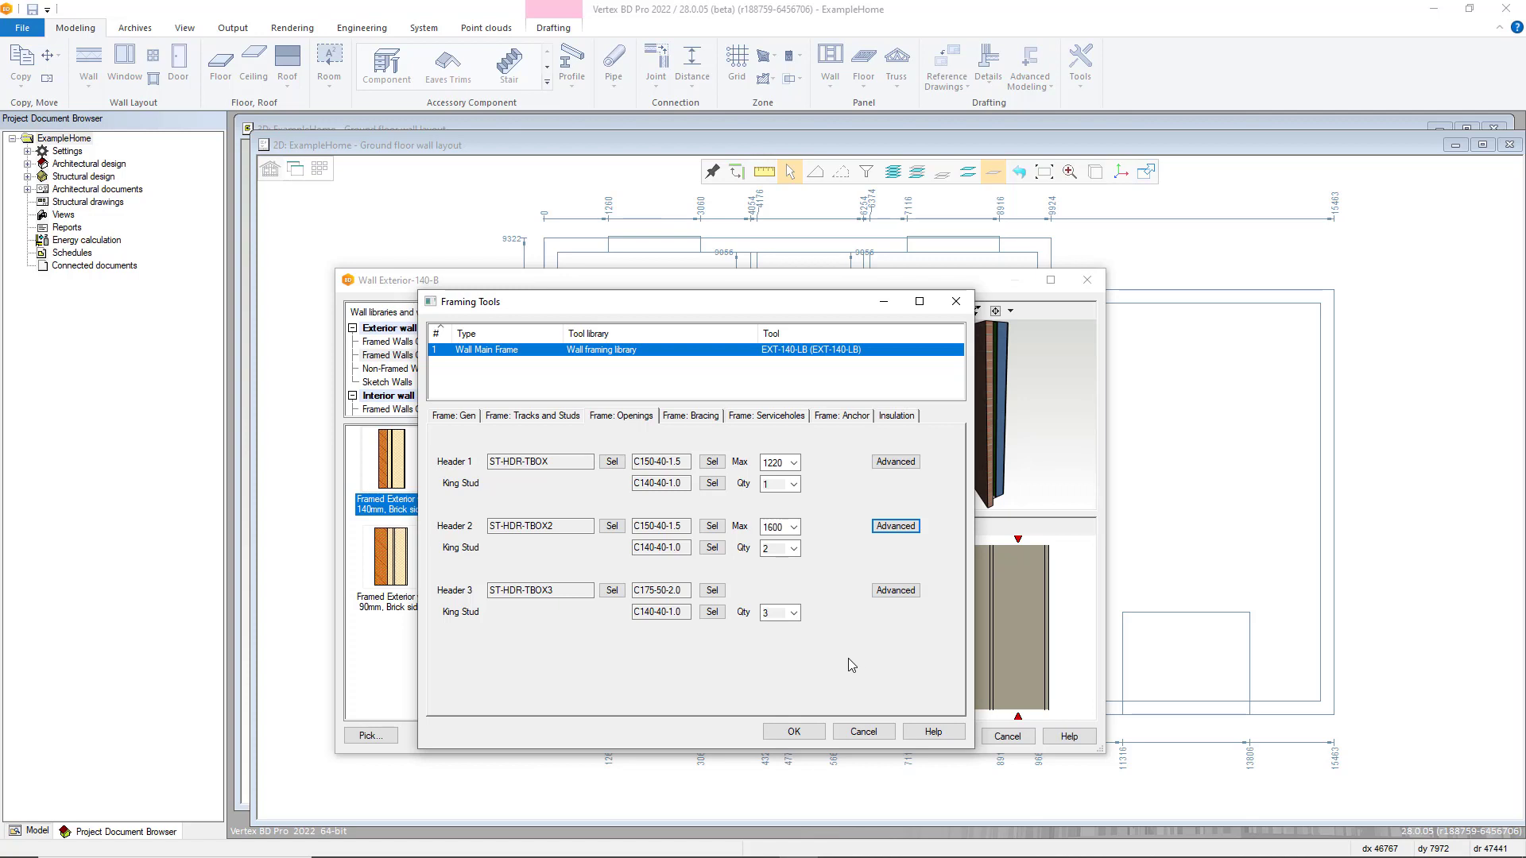
Step: On Frame: Bracing, keep single brace, plate to blocking on the left and the DEFAULT minimum brace gap
{"action": "left_click", "coordinate": [688, 416]}
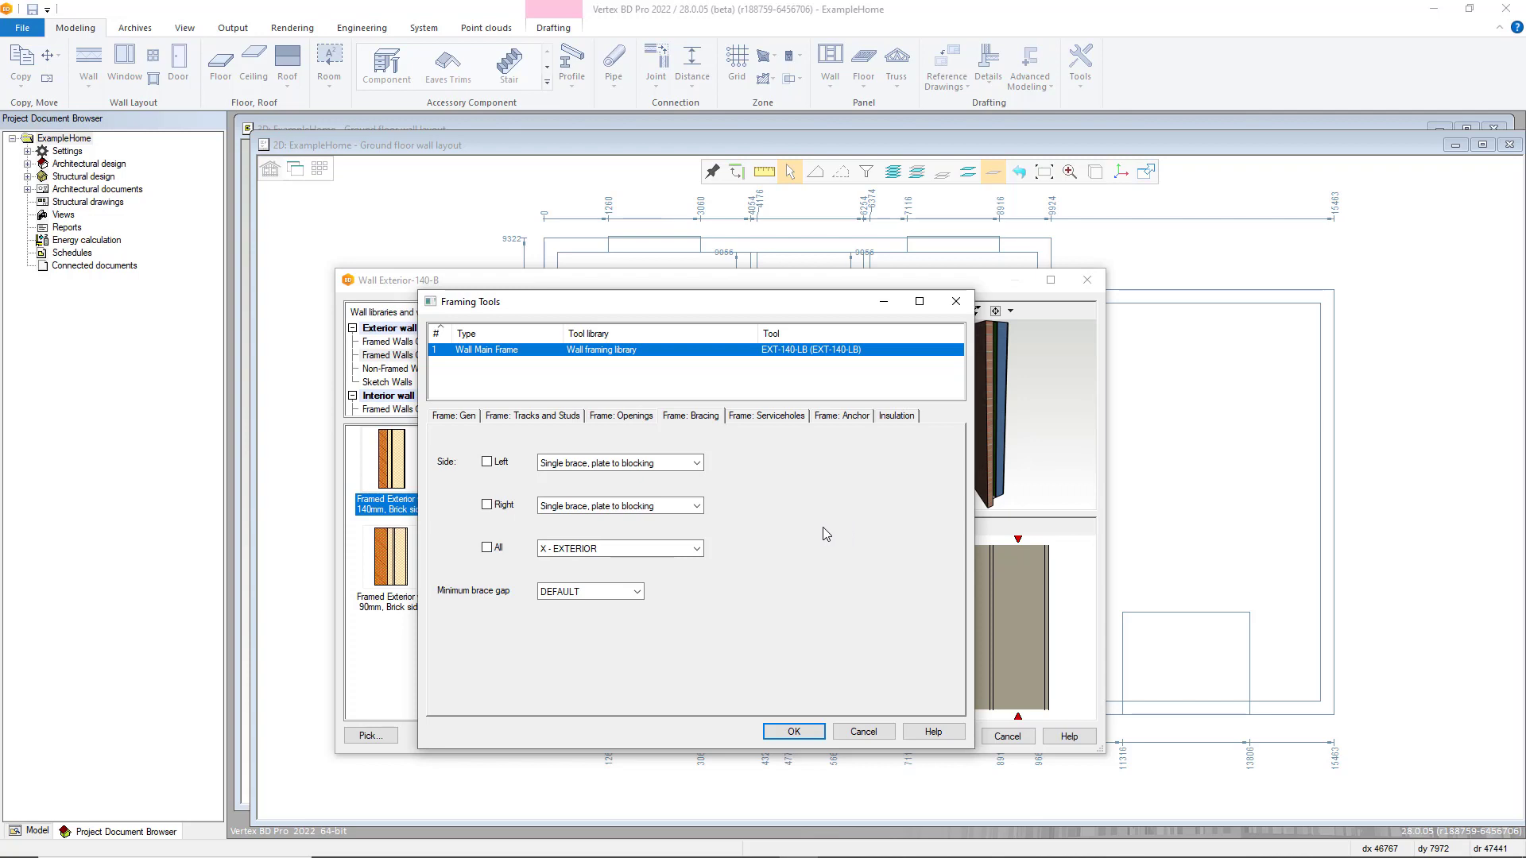
{"action": "left_click", "coordinate": [696, 462]}
{"action": "left_click", "coordinate": [620, 477]}
{"action": "left_click", "coordinate": [622, 592]}
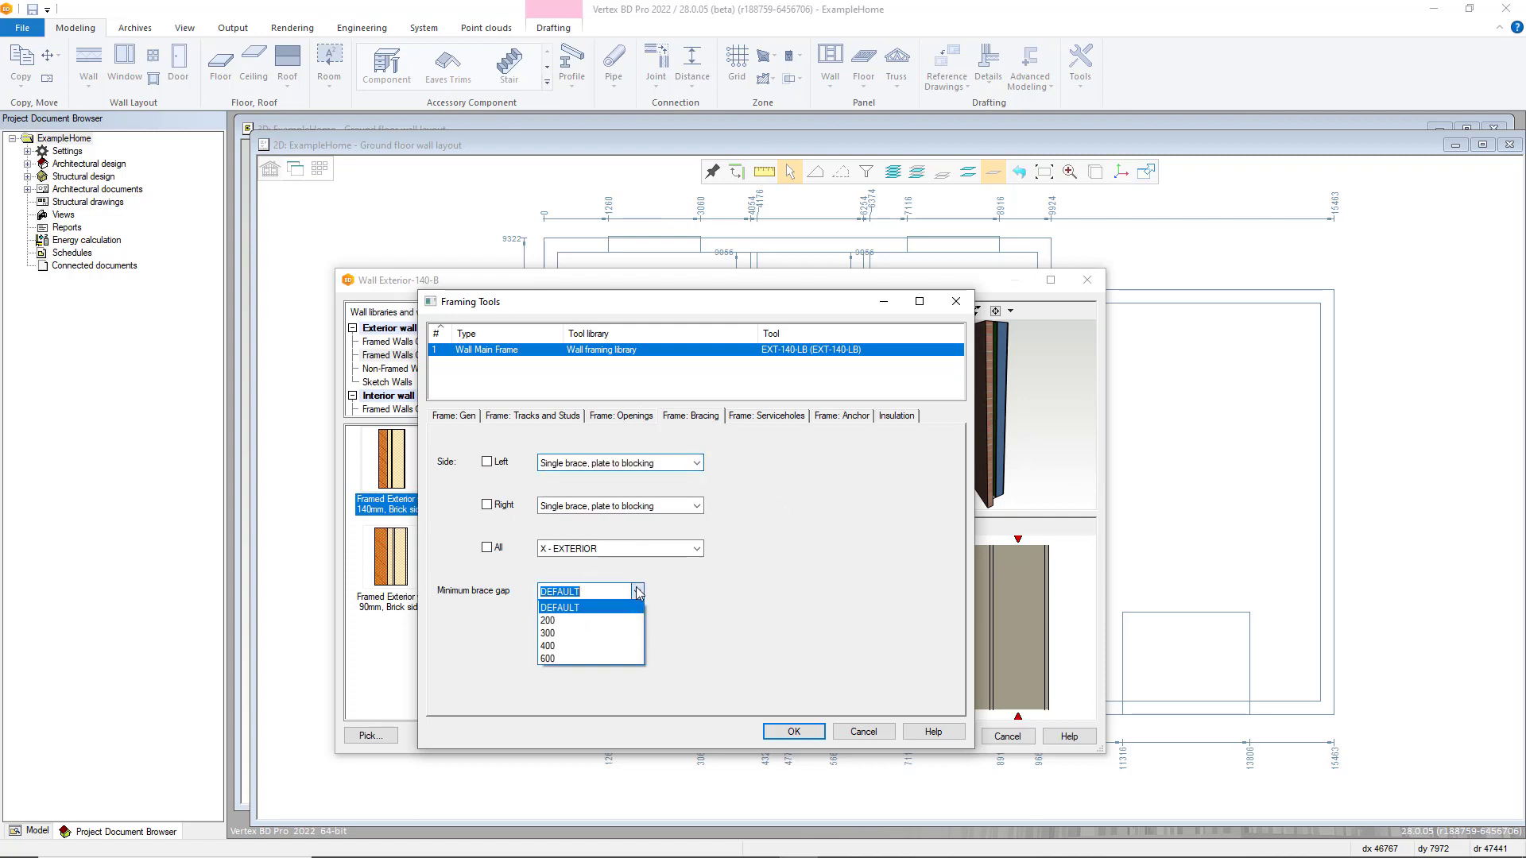
{"action": "left_click", "coordinate": [620, 610]}
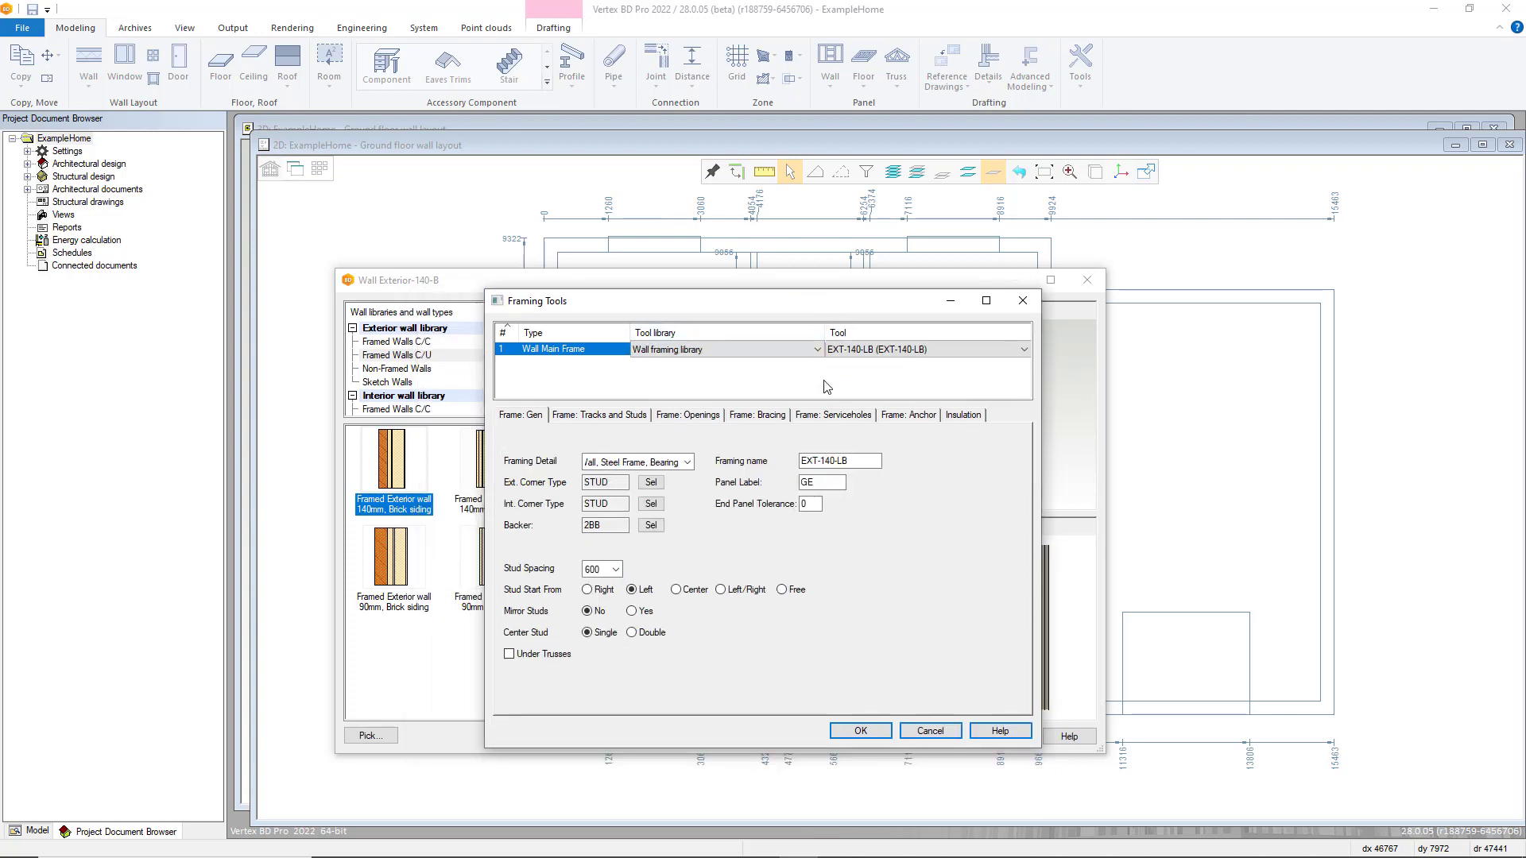
Step: On Frame: Serviceholes, keep DEFAULT service-hole height and SERVICE_HOLE as the hole type
{"action": "left_click", "coordinate": [827, 414]}
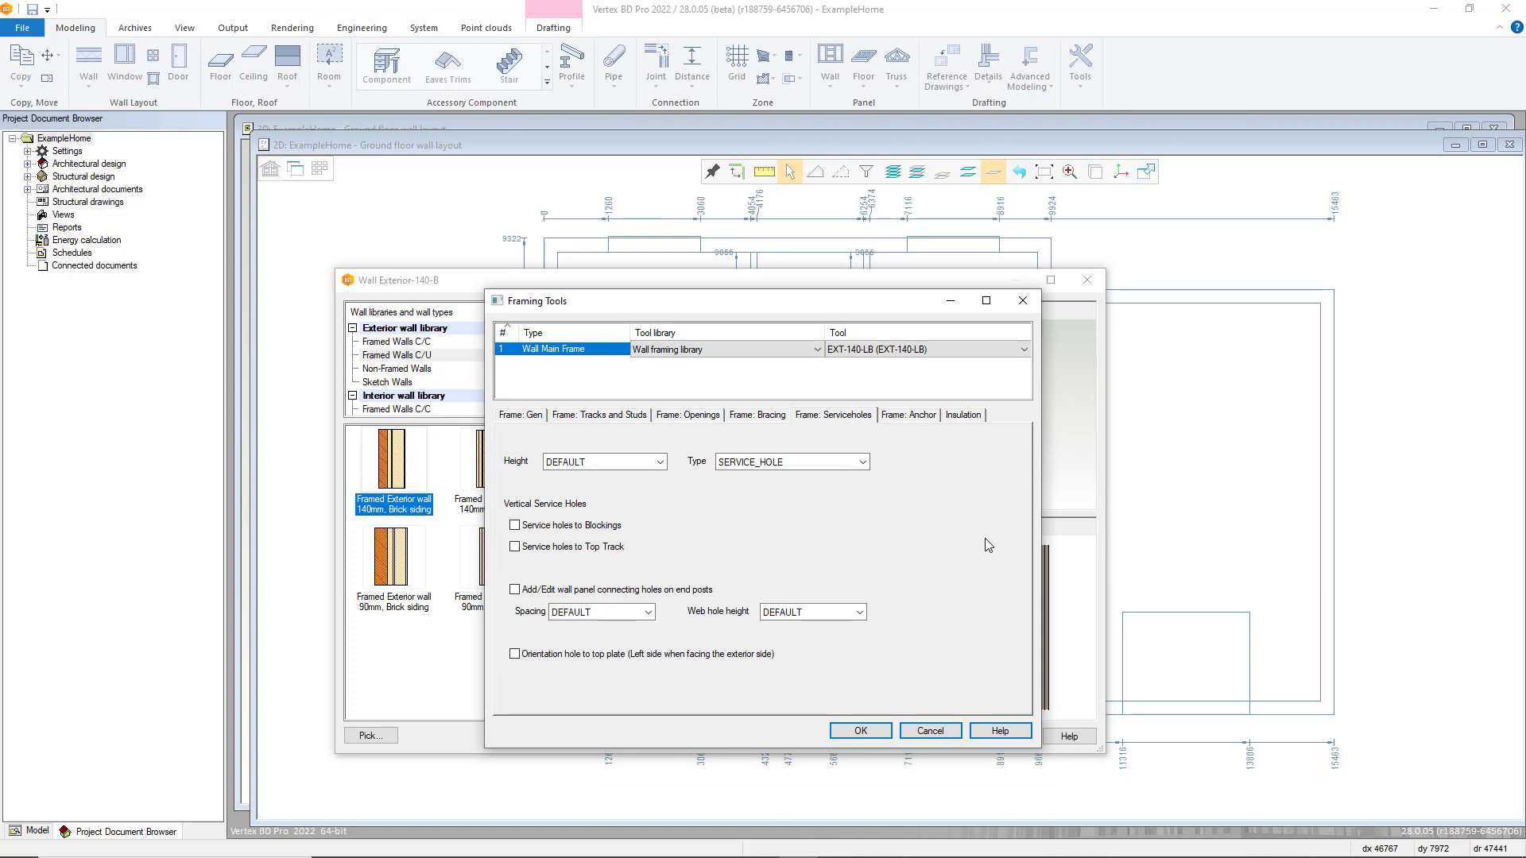
{"action": "left_click", "coordinate": [660, 461]}
{"action": "left_click", "coordinate": [660, 466]}
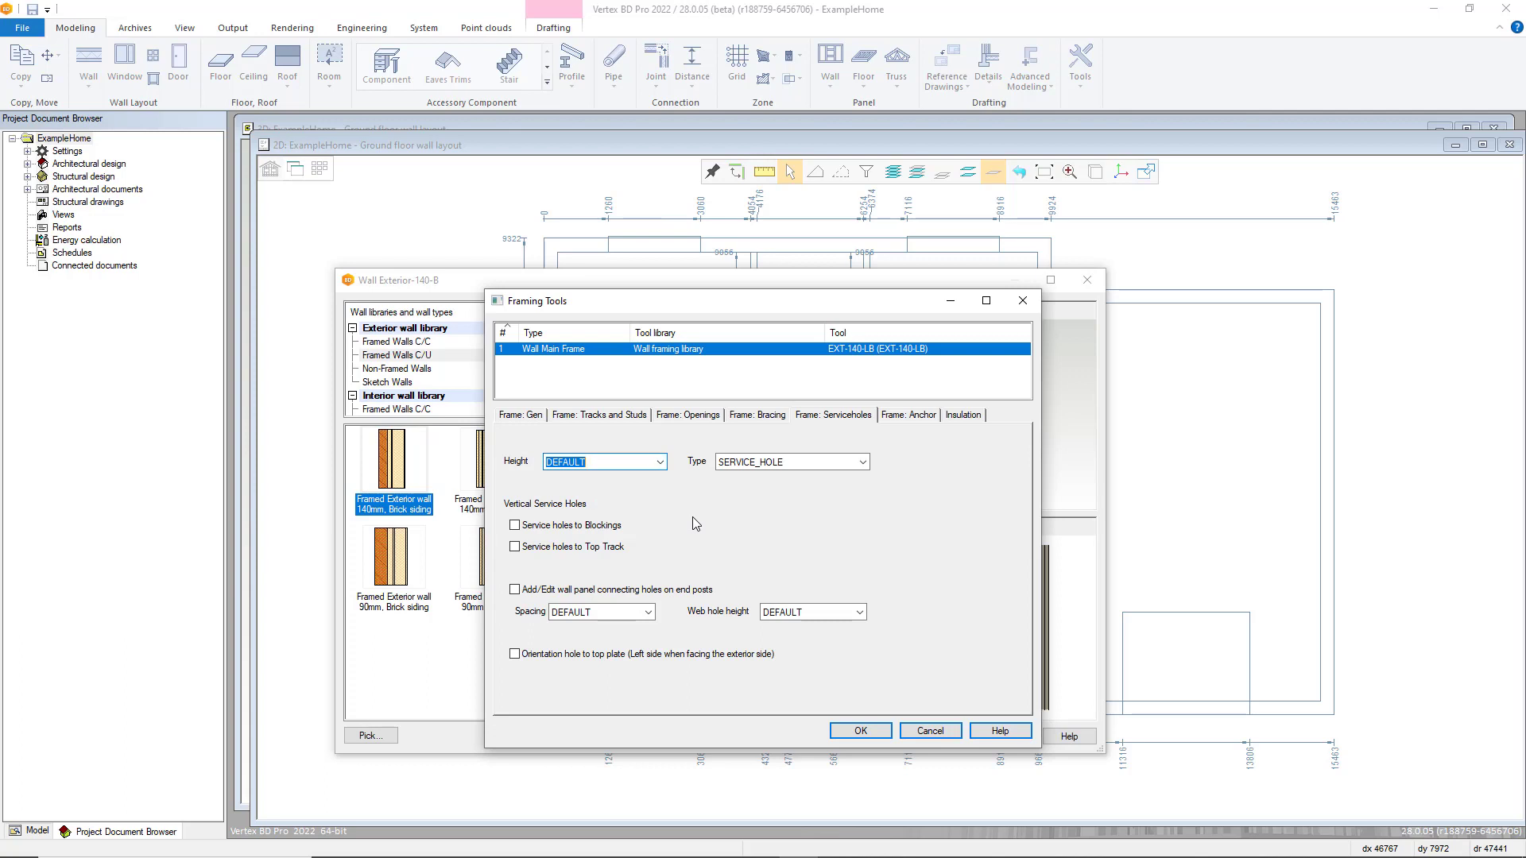
{"action": "left_click", "coordinate": [863, 462]}
{"action": "left_click", "coordinate": [860, 474]}
{"action": "left_click", "coordinate": [862, 465]}
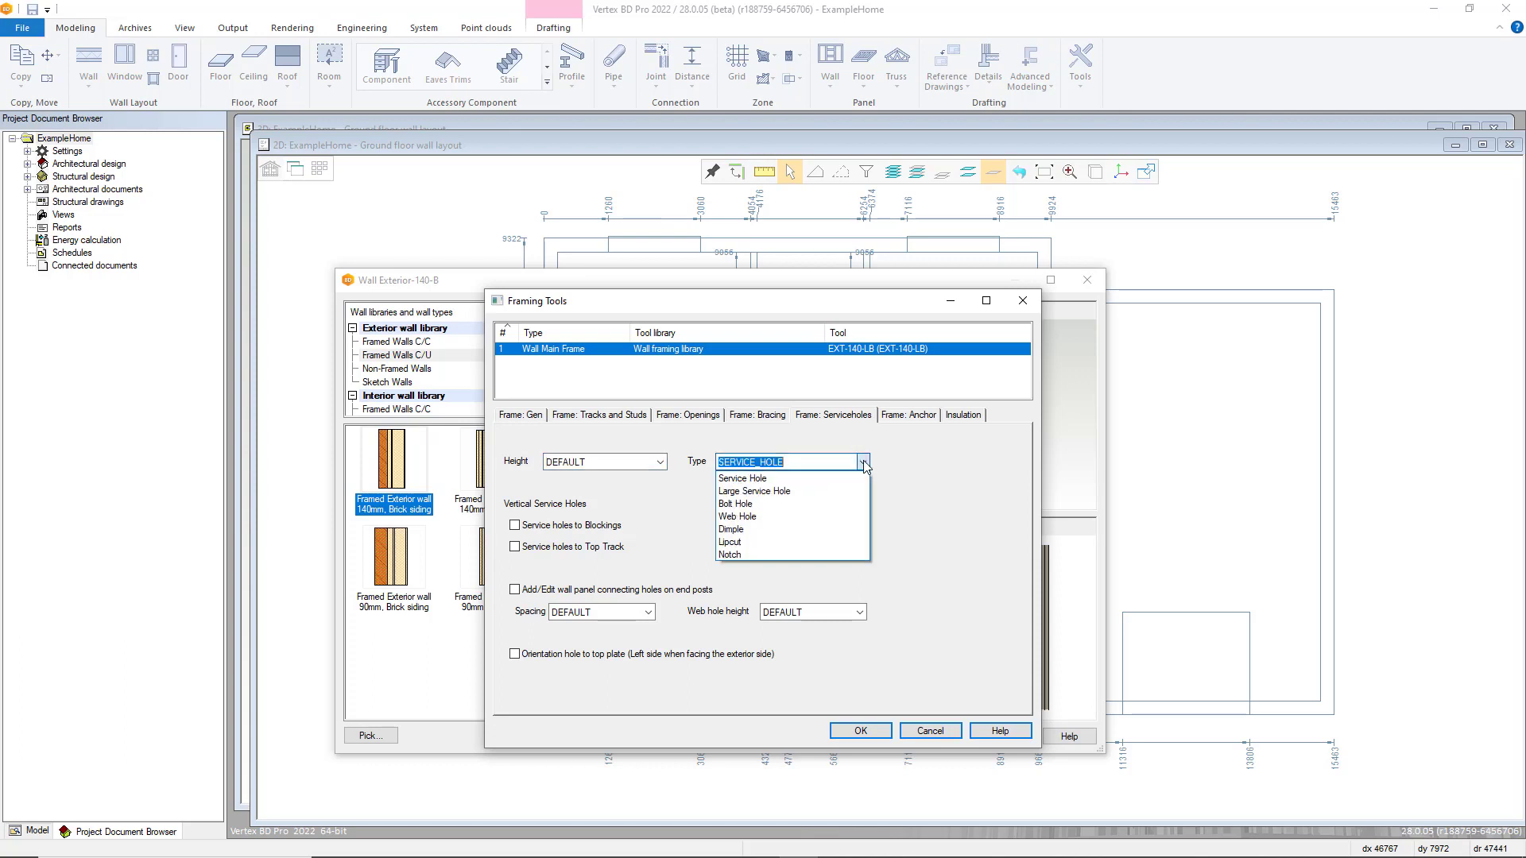
{"action": "left_click", "coordinate": [941, 528]}
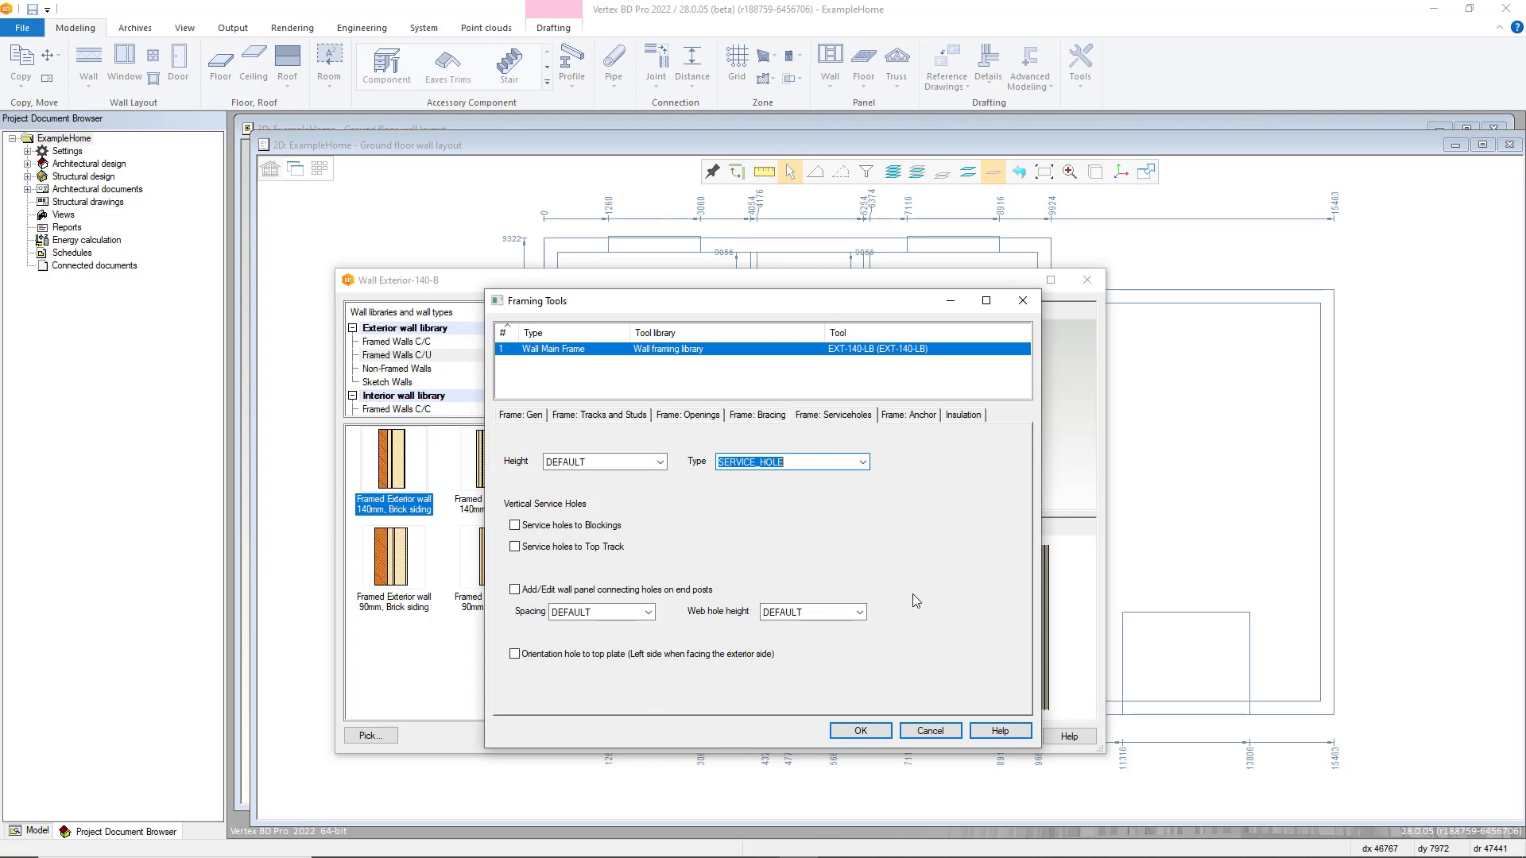
Step: On Frame: Anchor, leave the bottom plate anchor unset and check the 1200 maximum anchor spacing
{"action": "left_click", "coordinate": [922, 416]}
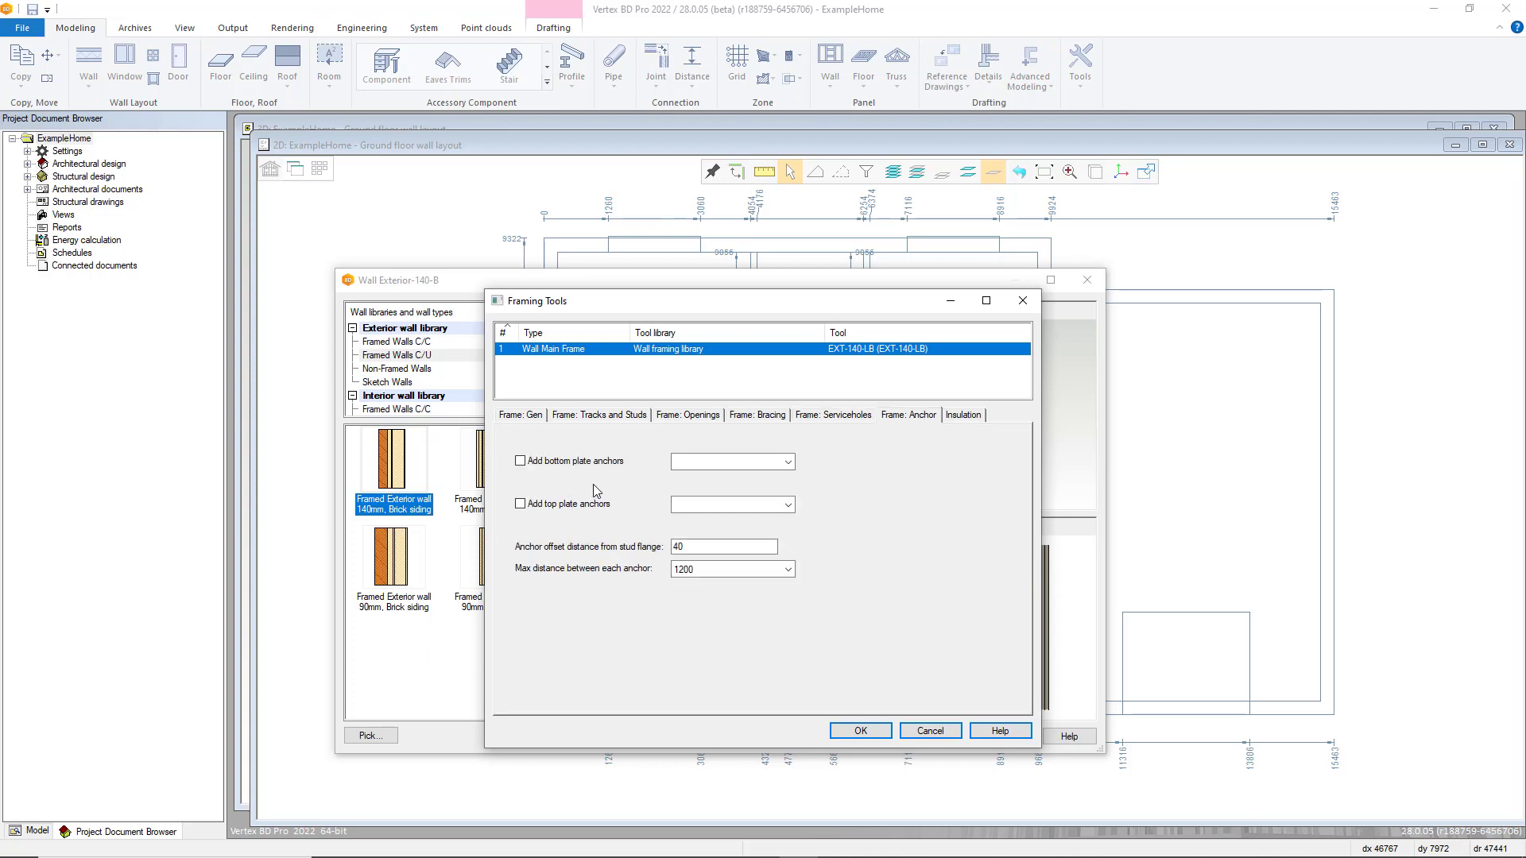
{"action": "left_click", "coordinate": [763, 463]}
{"action": "left_click", "coordinate": [788, 466]}
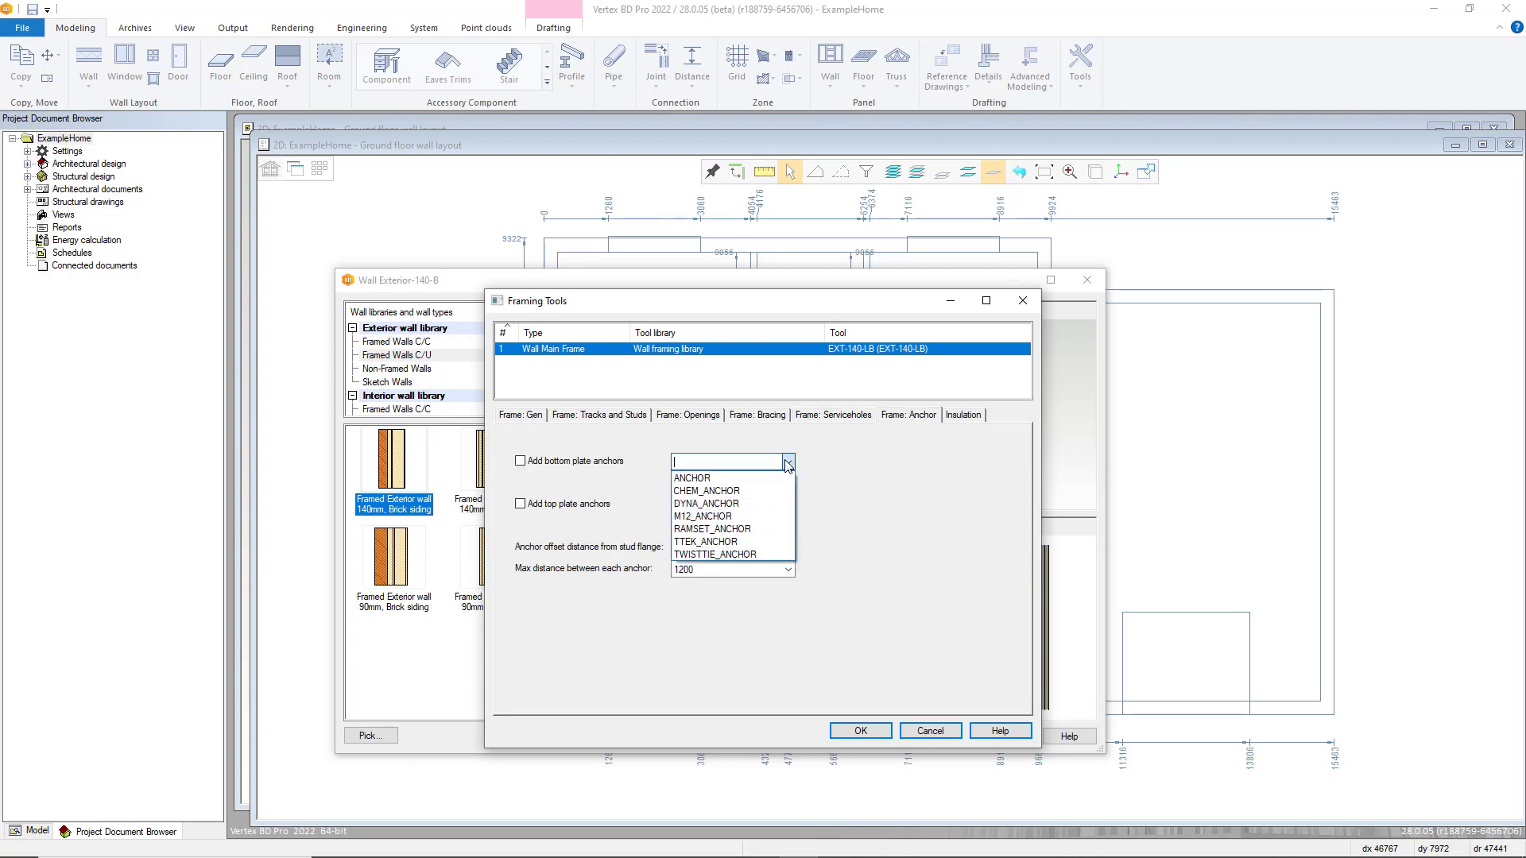
{"action": "left_click", "coordinate": [946, 506]}
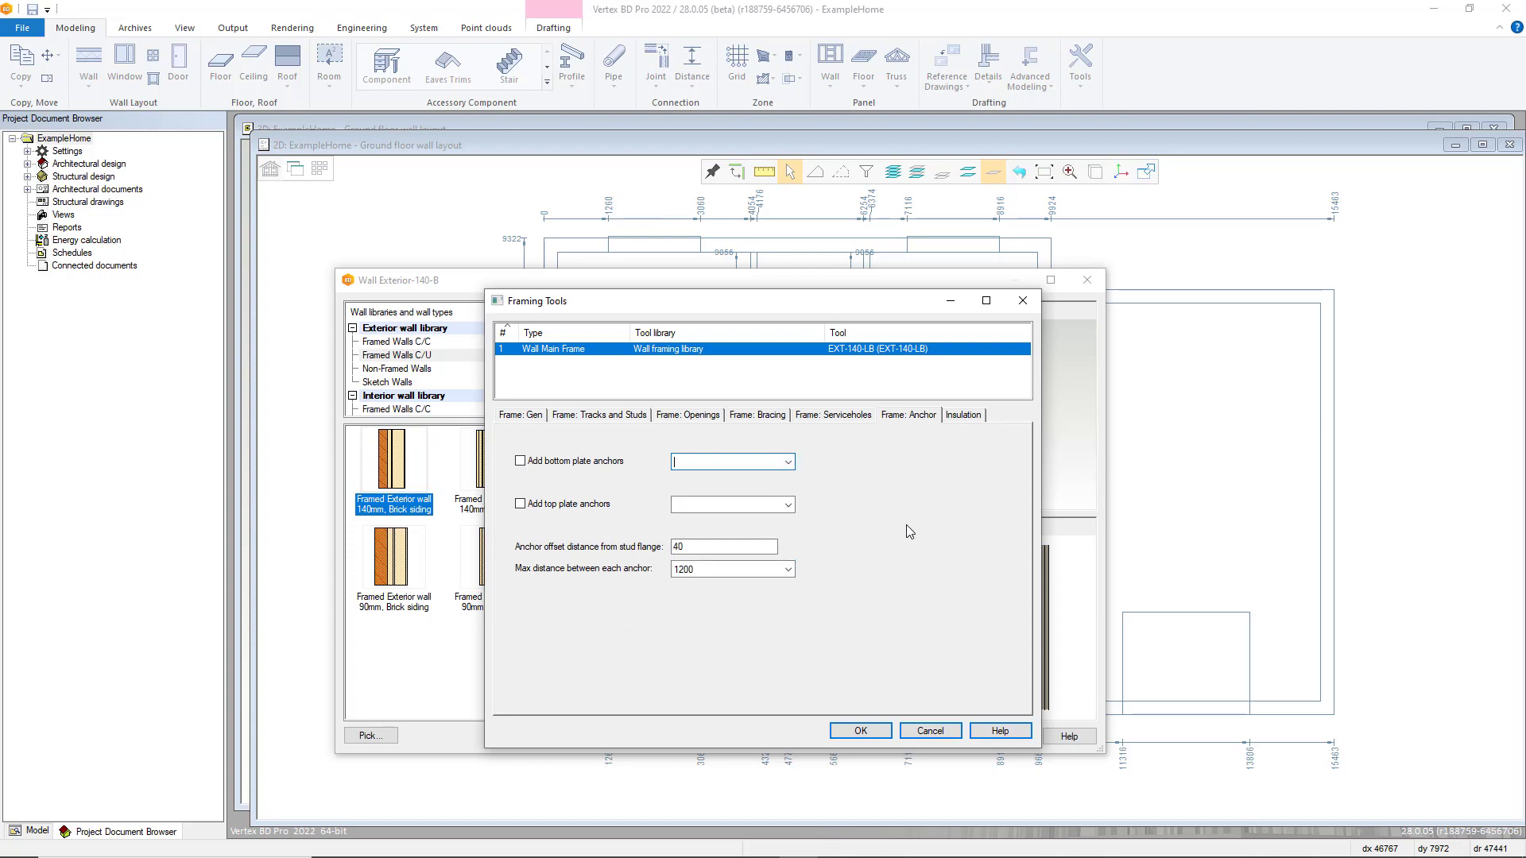
{"action": "left_click", "coordinate": [775, 571]}
Step: Review the Mineral Wool insulation settings, then cancel Framing Tools without saving
{"action": "left_click", "coordinate": [976, 415]}
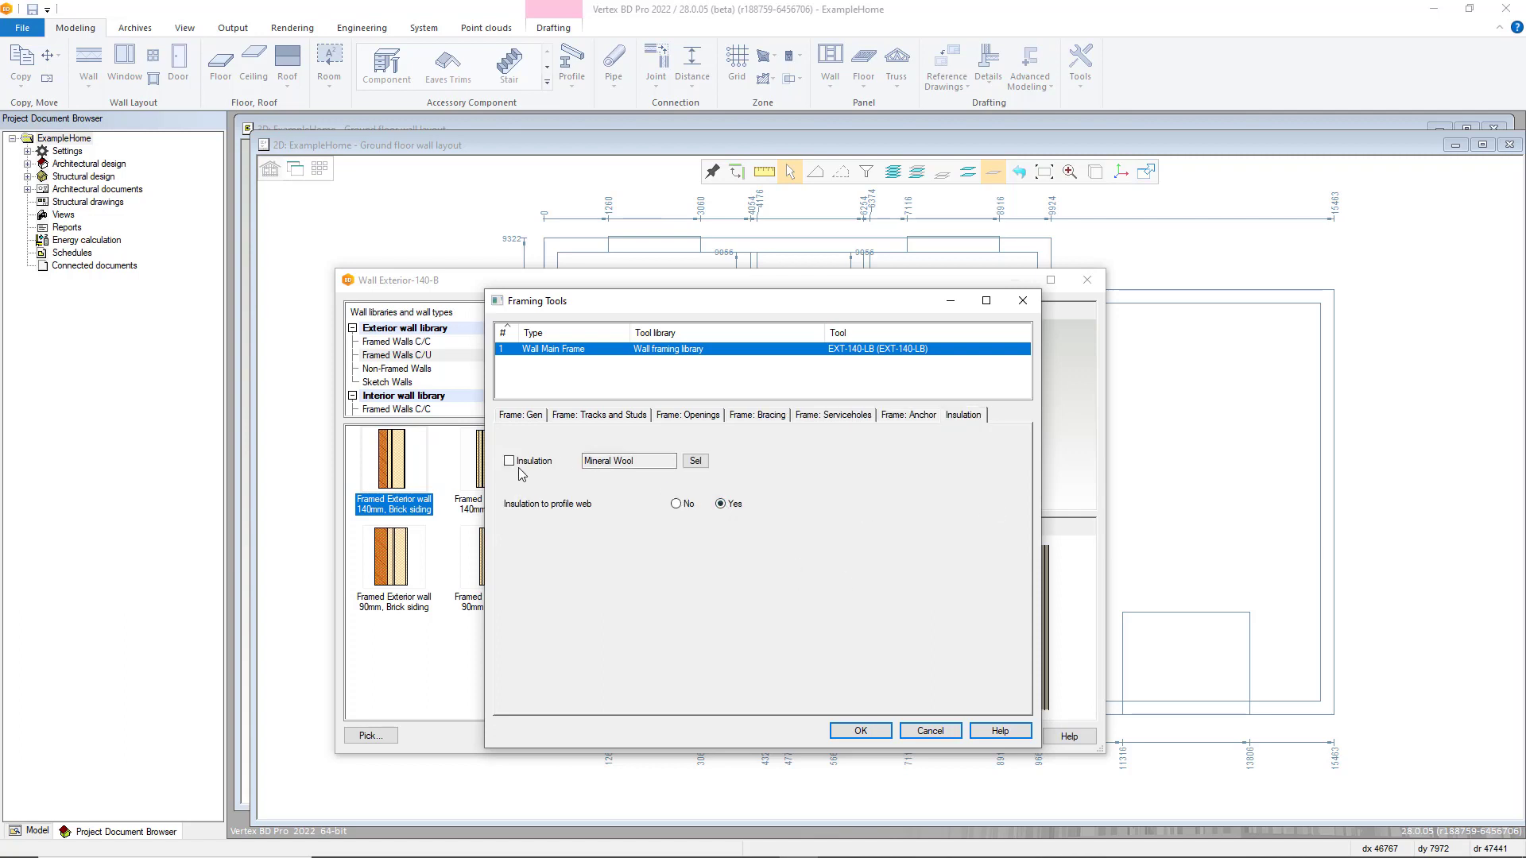
{"action": "key", "text": "Tab"}
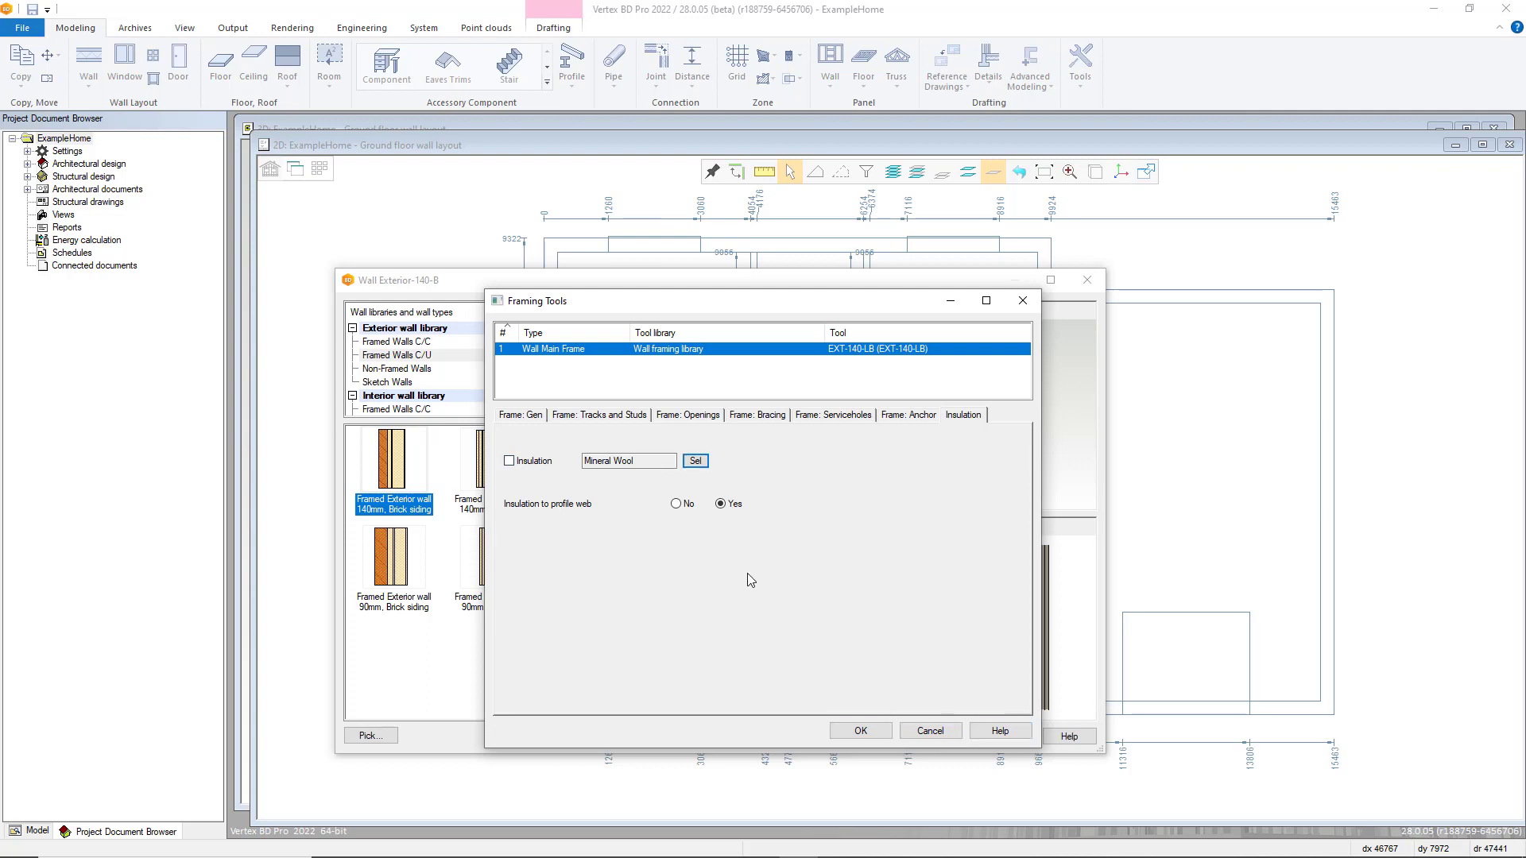
{"action": "left_click", "coordinate": [930, 731]}
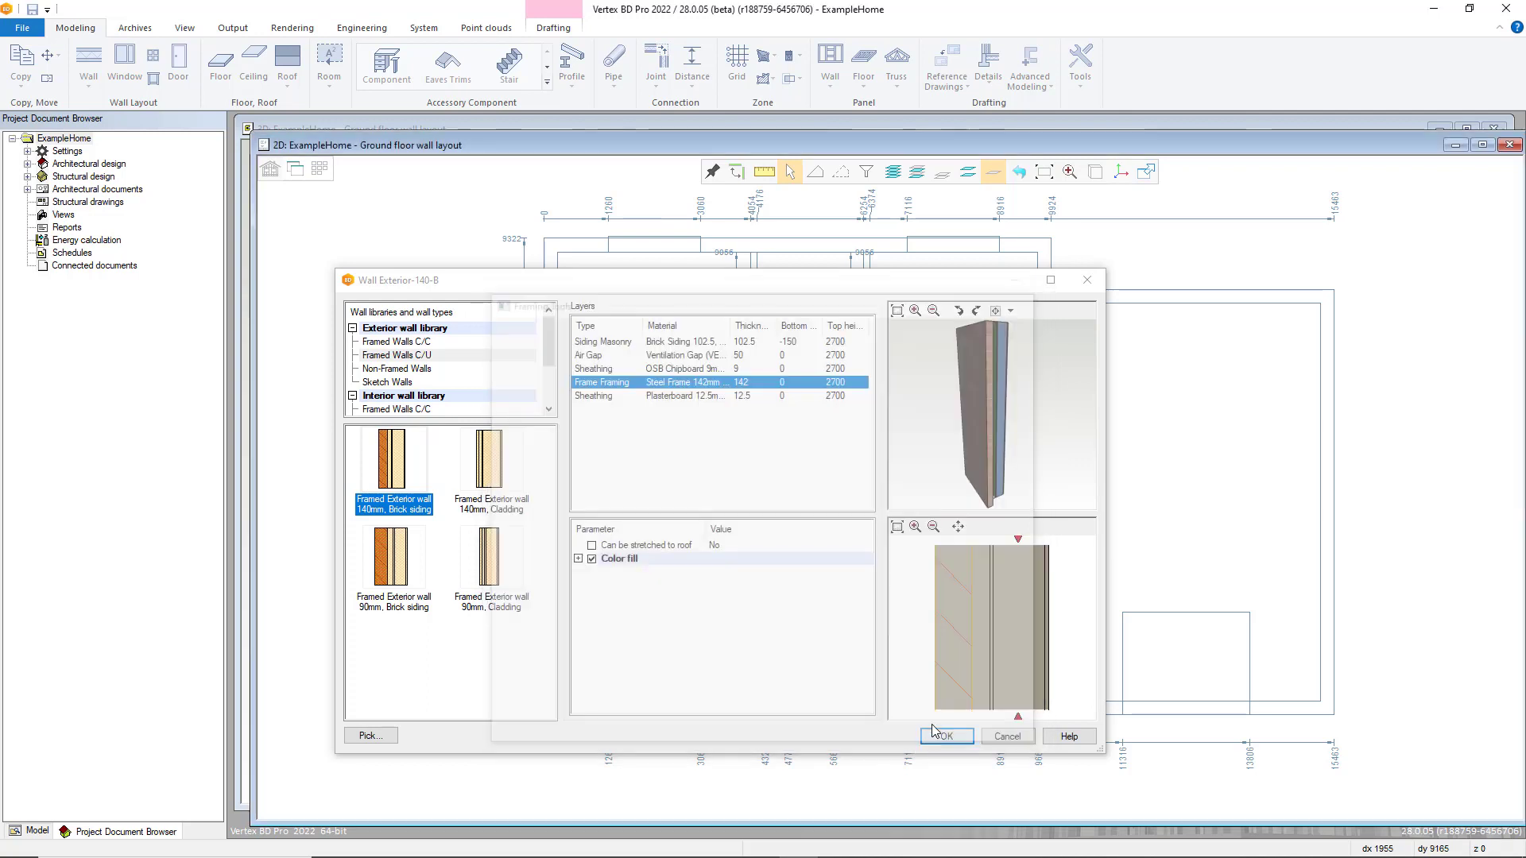
Step: Select the inner 12.5-thick Plasterboard sheathing layer row
{"action": "left_click", "coordinate": [690, 397]}
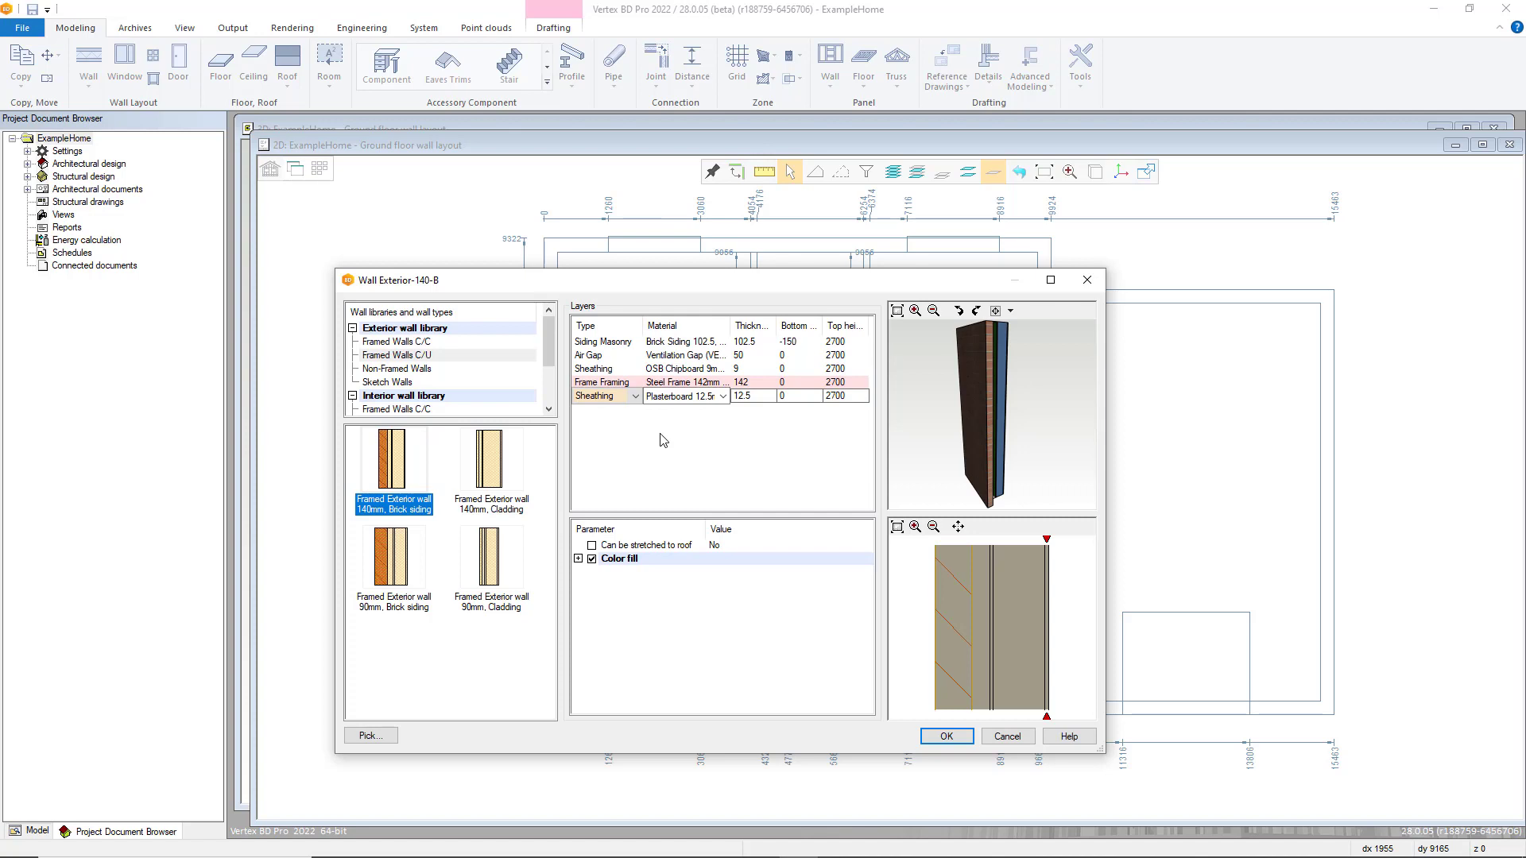
Step: Open the plasterboard layer's Framing Tools and confirm Runthru stays the sheathing method
{"action": "right_click", "coordinate": [674, 398]}
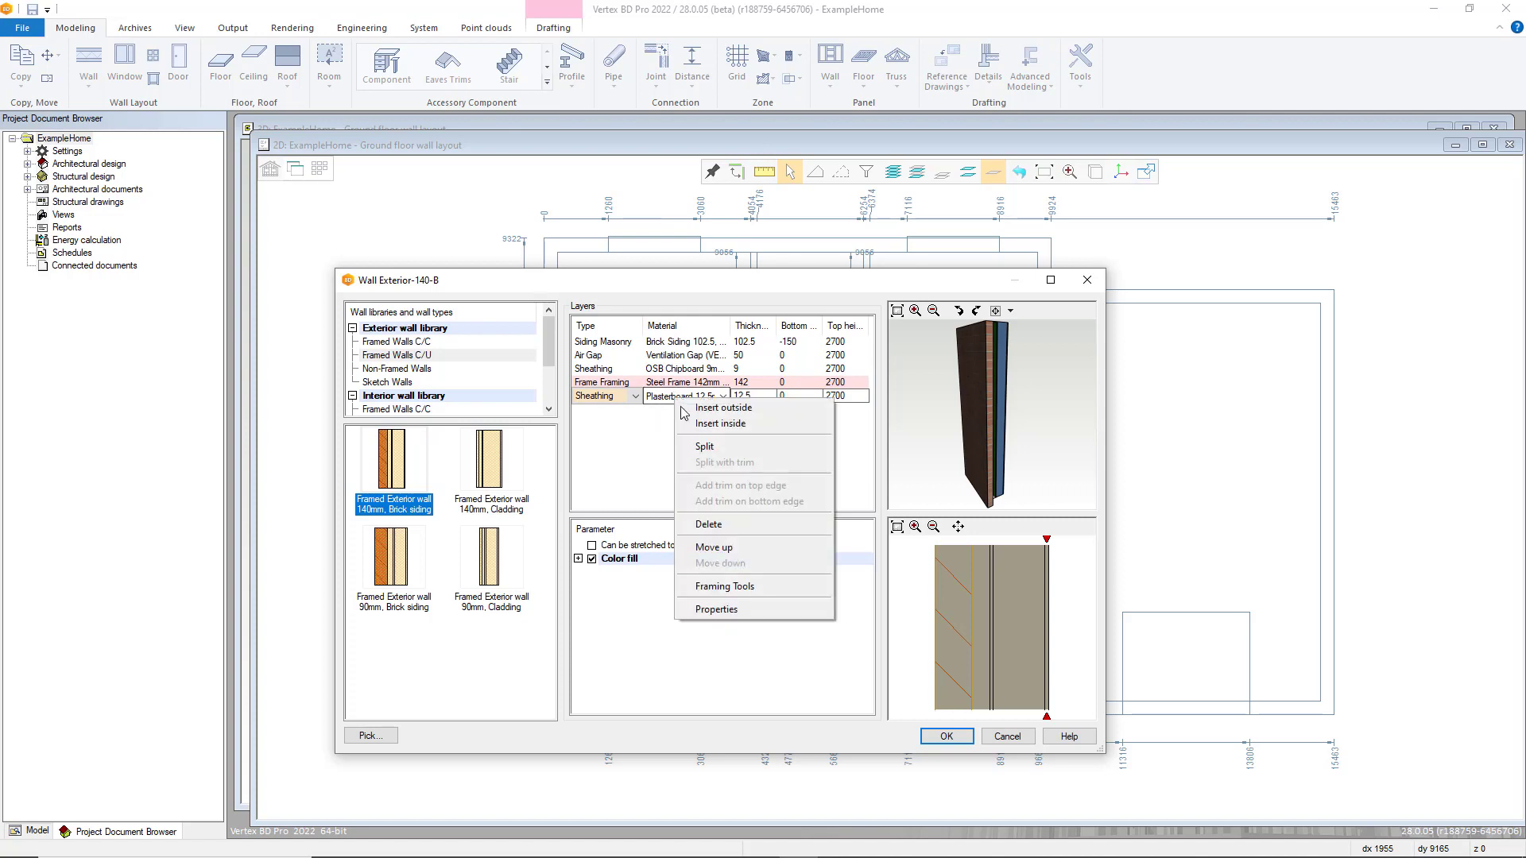
{"action": "left_click", "coordinate": [759, 587]}
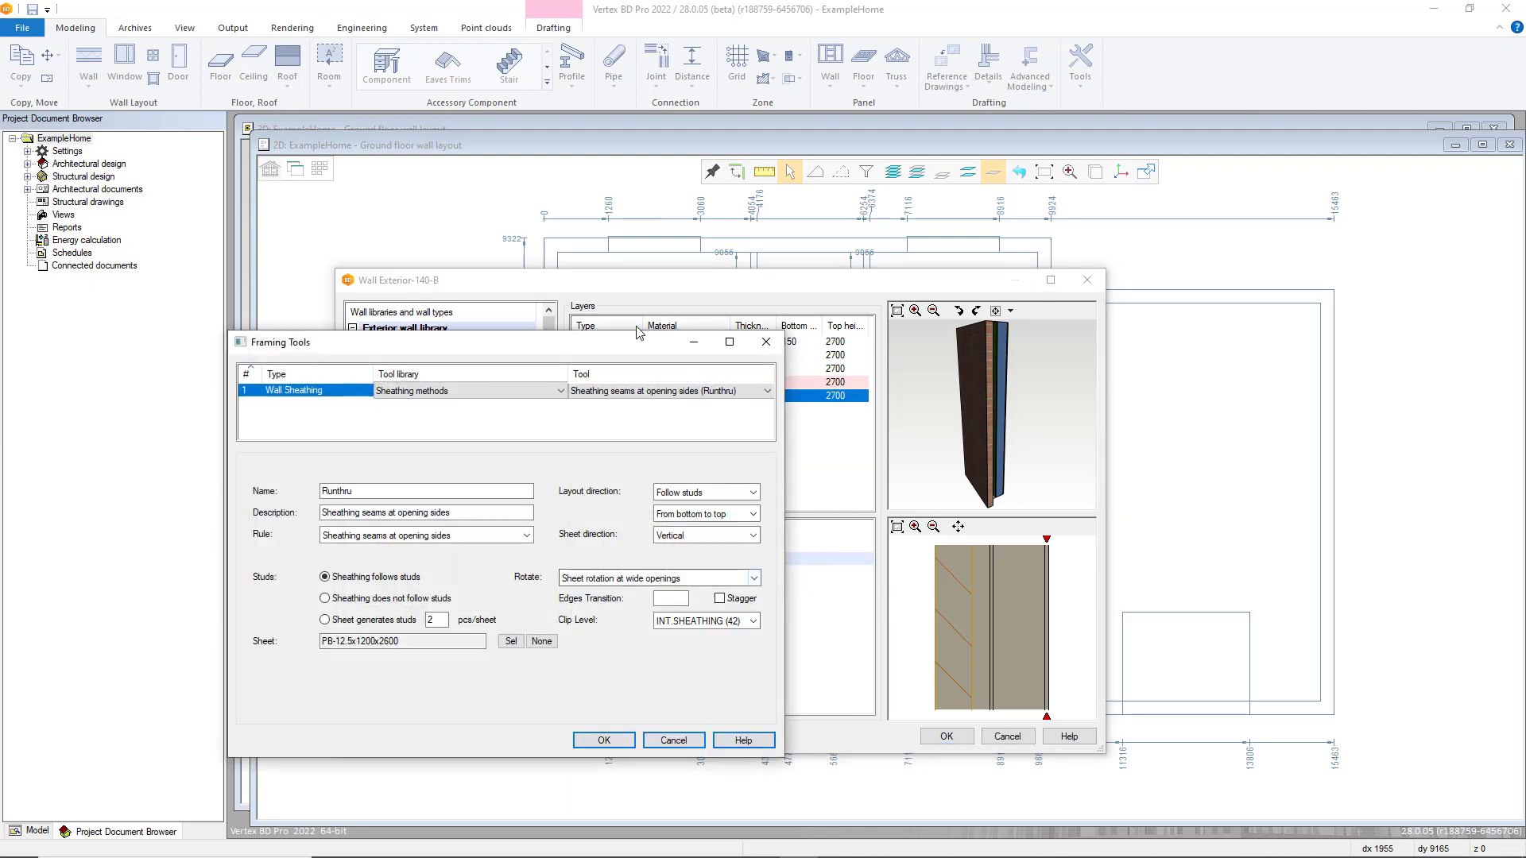
{"action": "left_click_drag", "start_coordinate": [619, 348], "coordinate": [878, 321]}
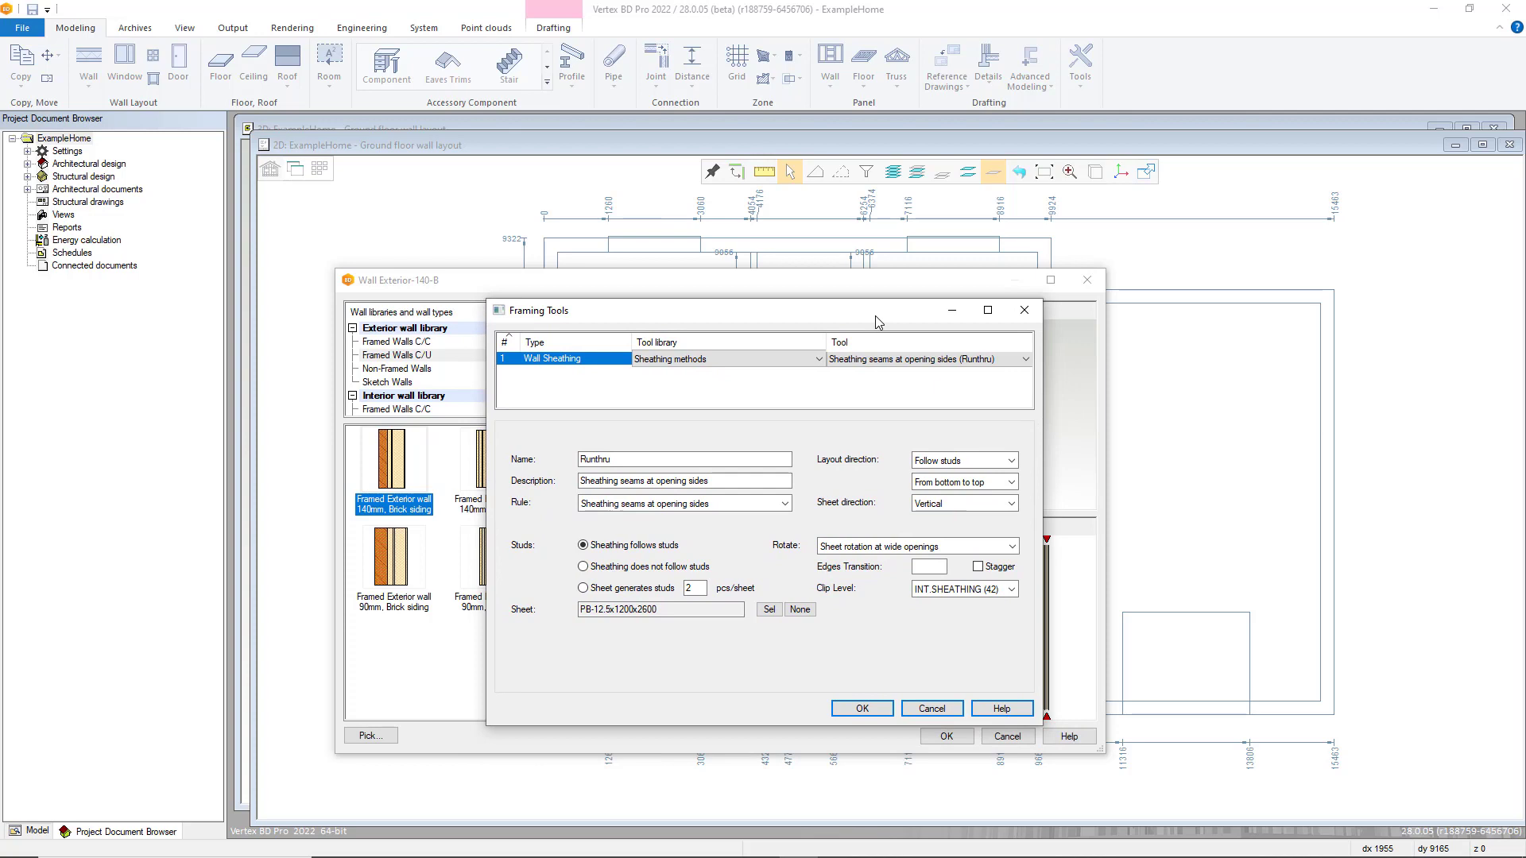
{"action": "left_click", "coordinate": [1006, 367]}
{"action": "left_click", "coordinate": [1025, 362]}
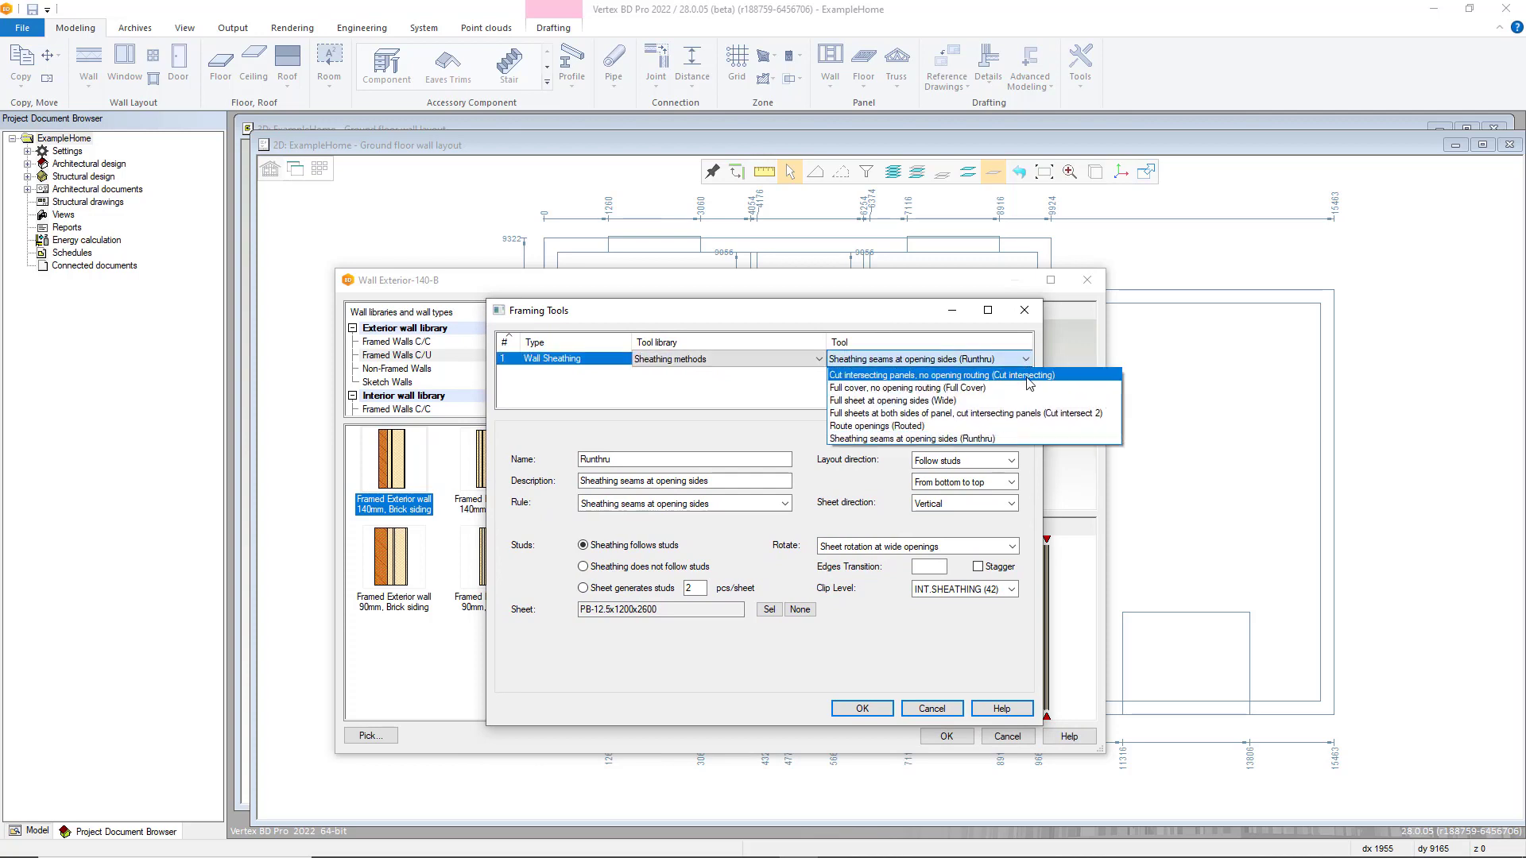
{"action": "left_click", "coordinate": [699, 438]}
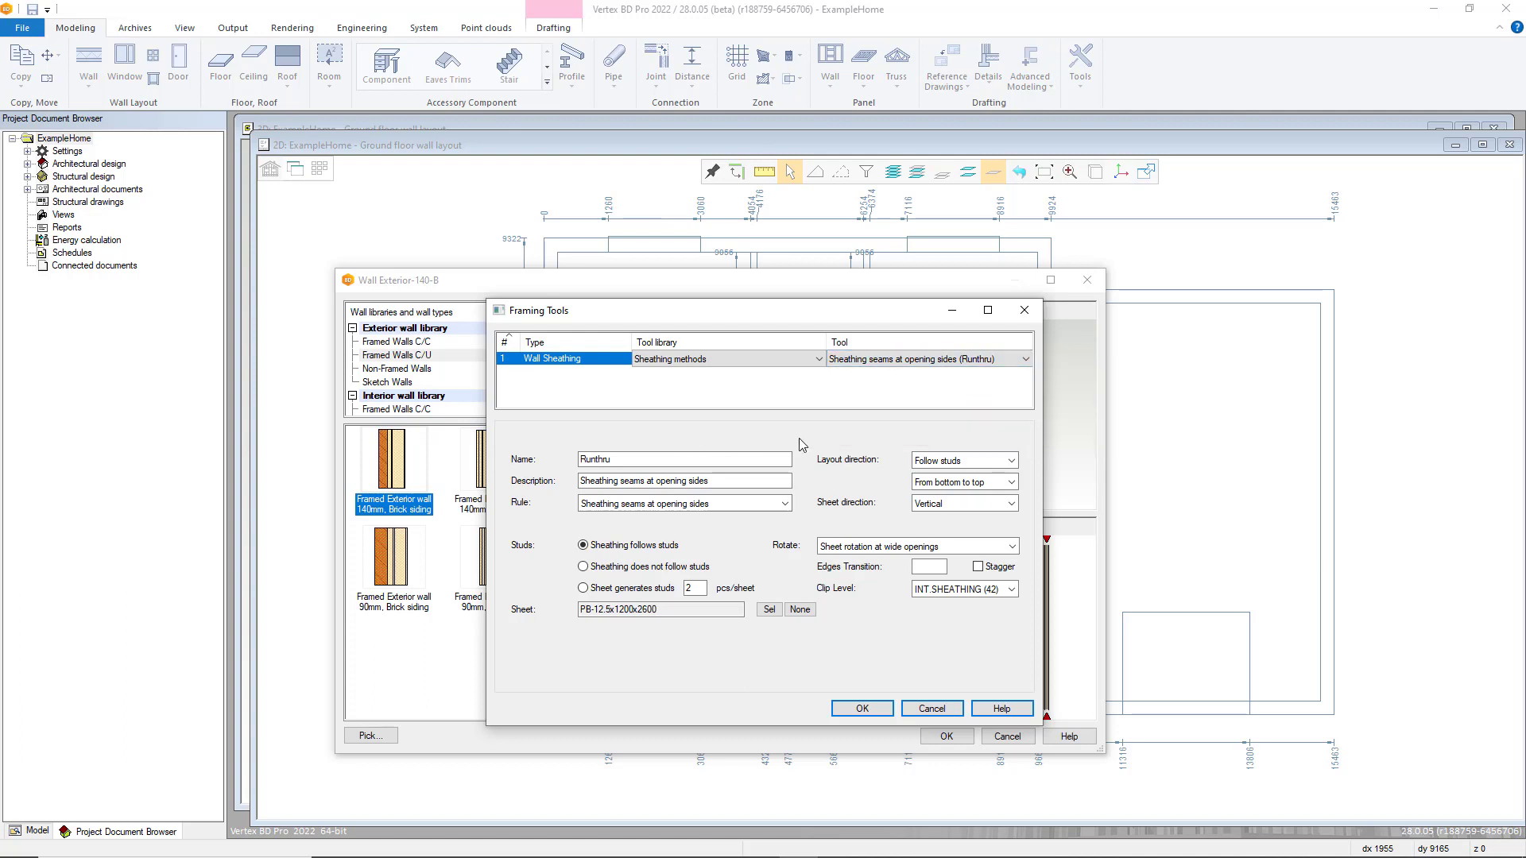
Step: Keep vertical sheets laid following studs from bottom to top, then close the sheathing settings unchanged
{"action": "left_click", "coordinate": [1018, 506]}
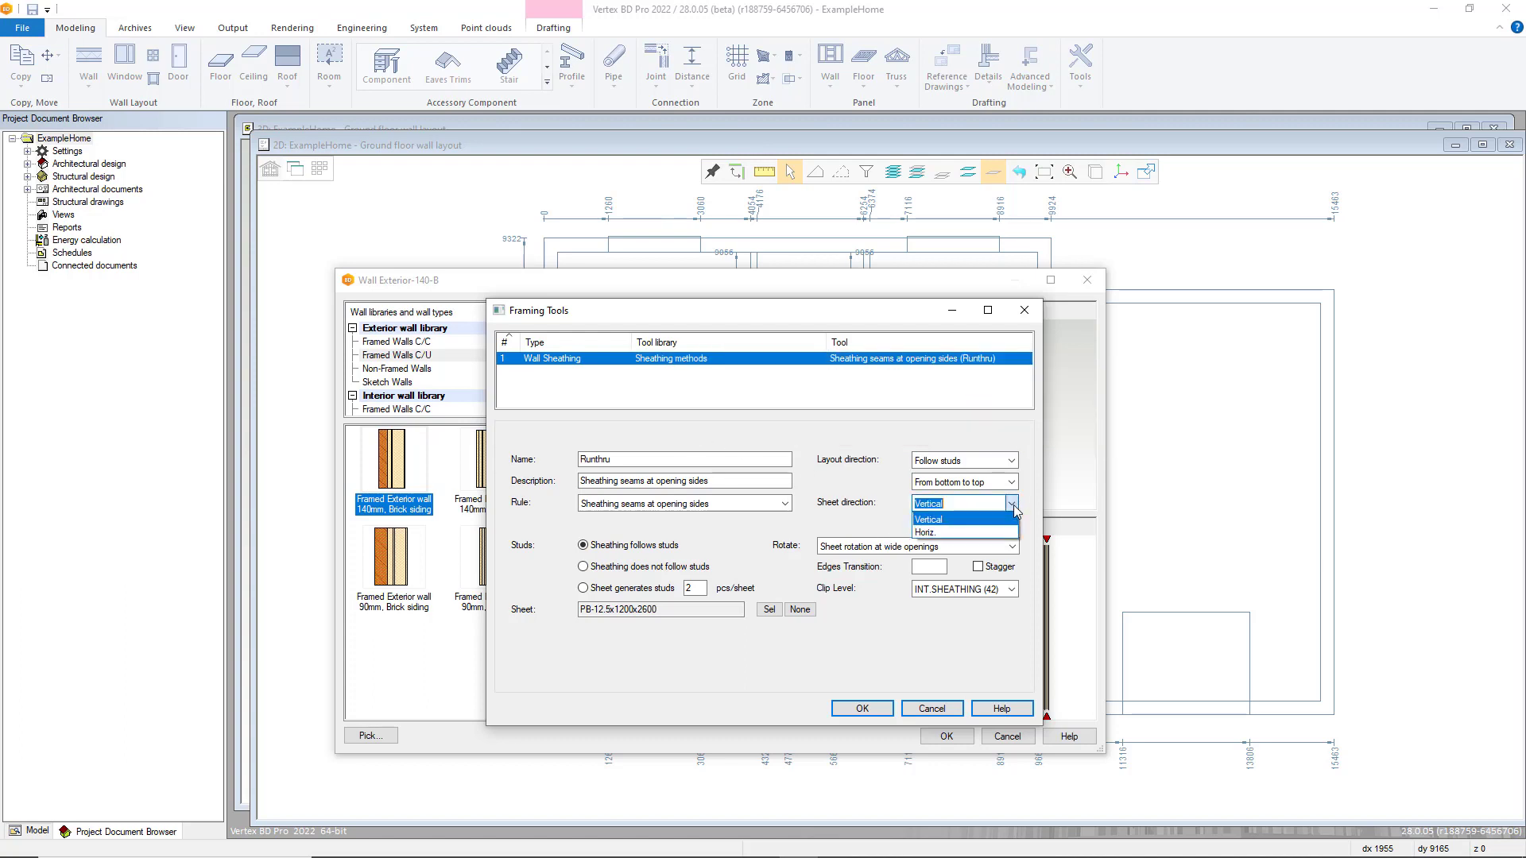
{"action": "left_click", "coordinate": [1021, 507]}
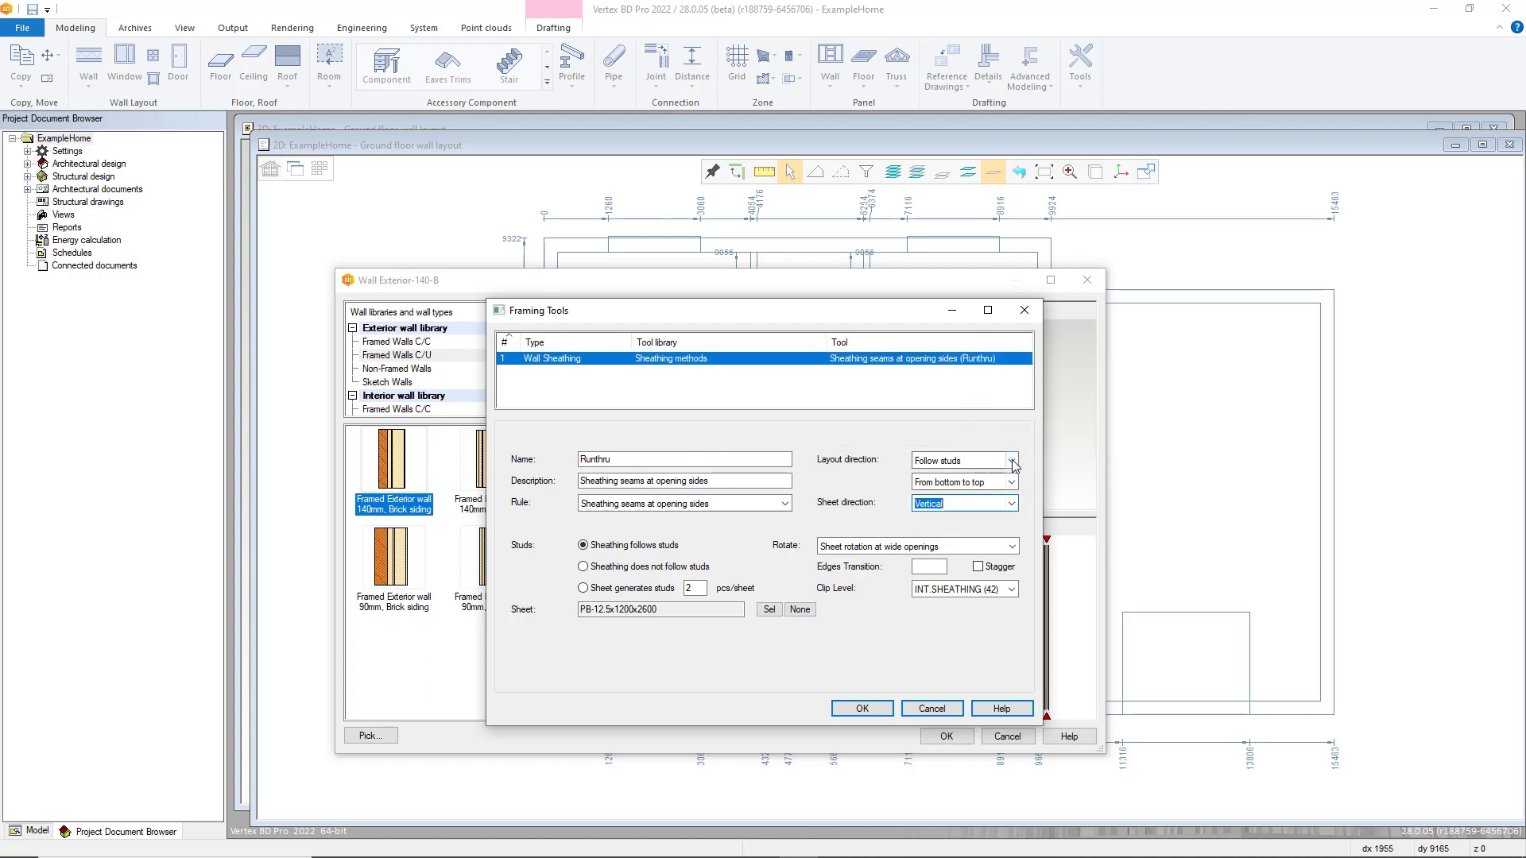
{"action": "left_click", "coordinate": [1011, 461]}
{"action": "left_click", "coordinate": [1011, 461]}
{"action": "left_click", "coordinate": [1007, 483]}
{"action": "left_click", "coordinate": [1008, 484]}
{"action": "left_click", "coordinate": [1008, 483]}
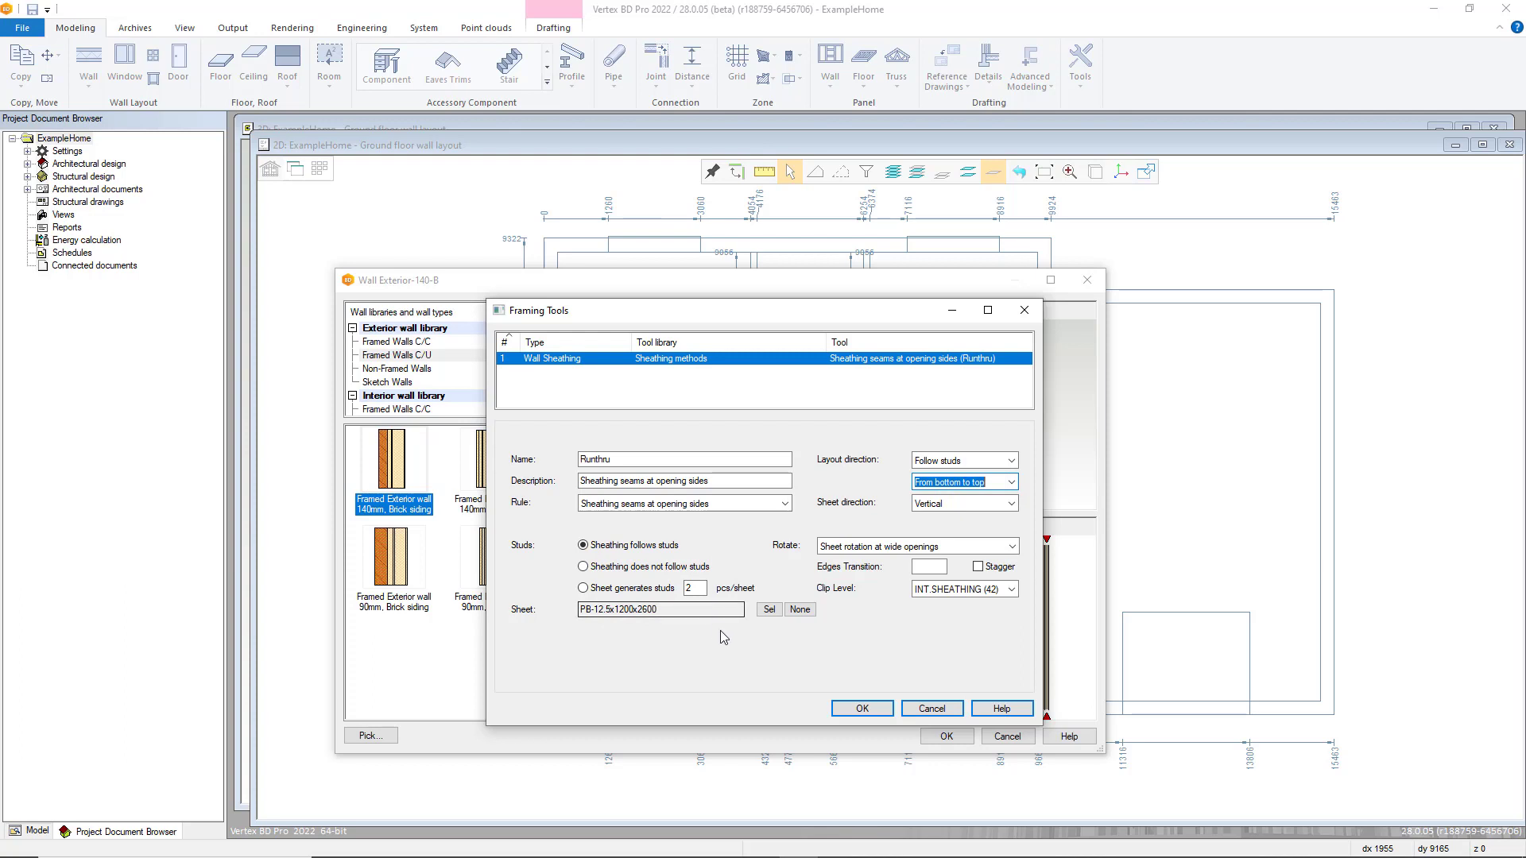
{"action": "left_click", "coordinate": [931, 709]}
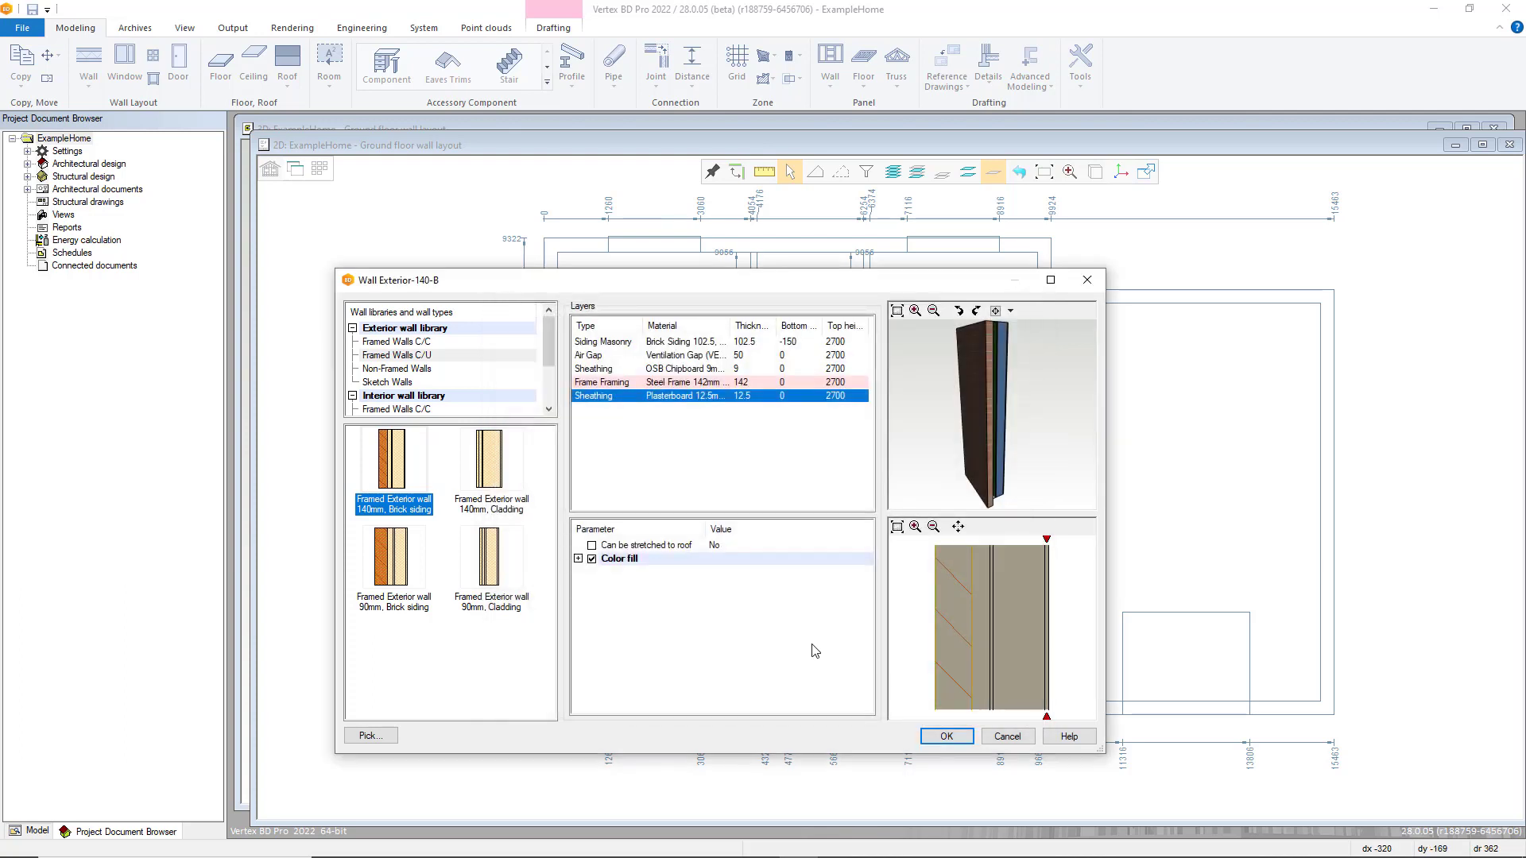